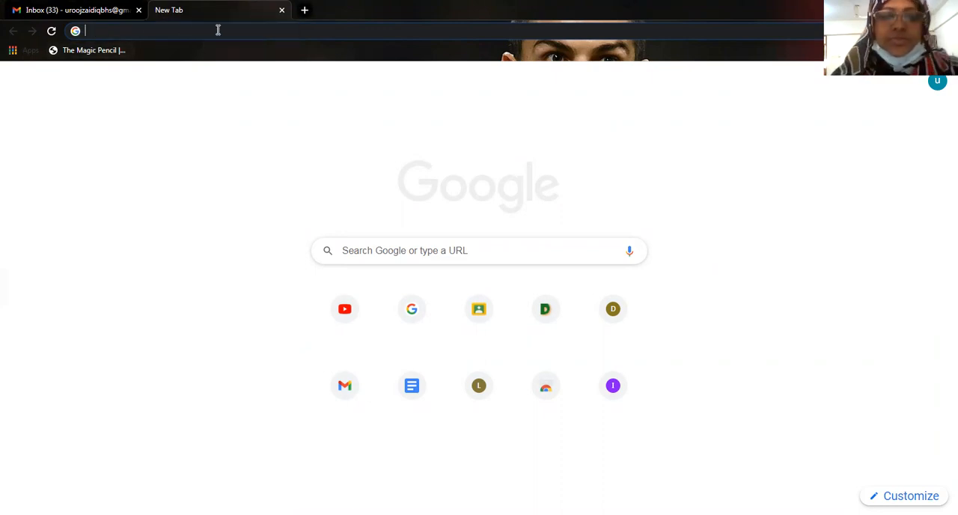
text(www.)
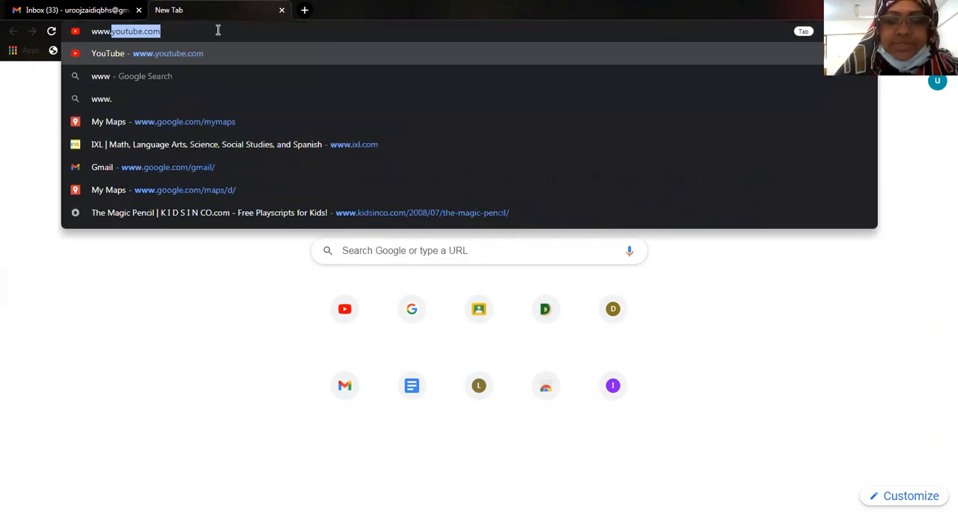
text(st)
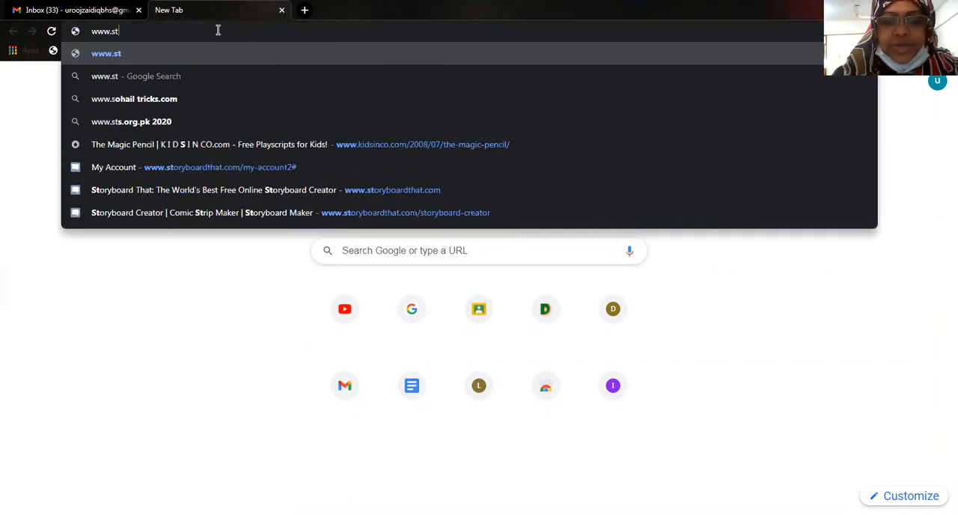
text(orybo)
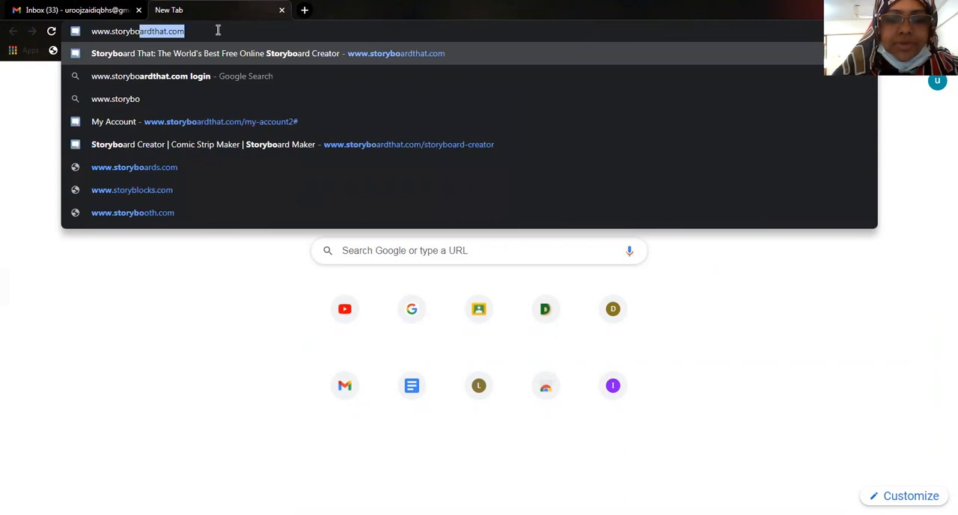
text(ardtha)
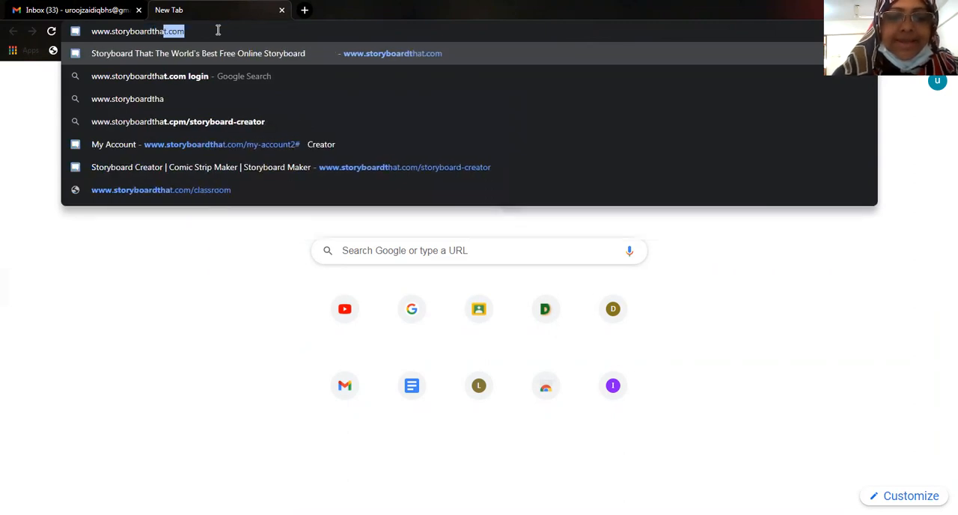
text(t.com)
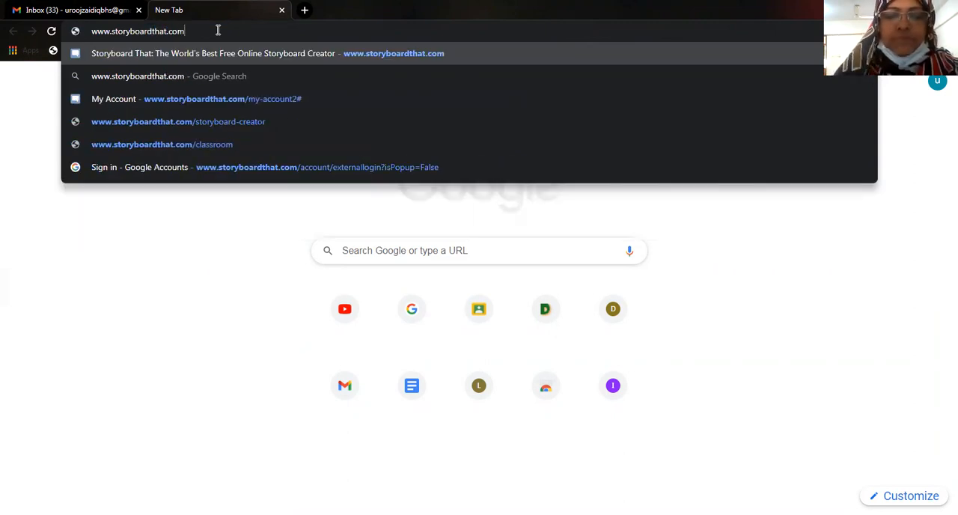
key(Return)
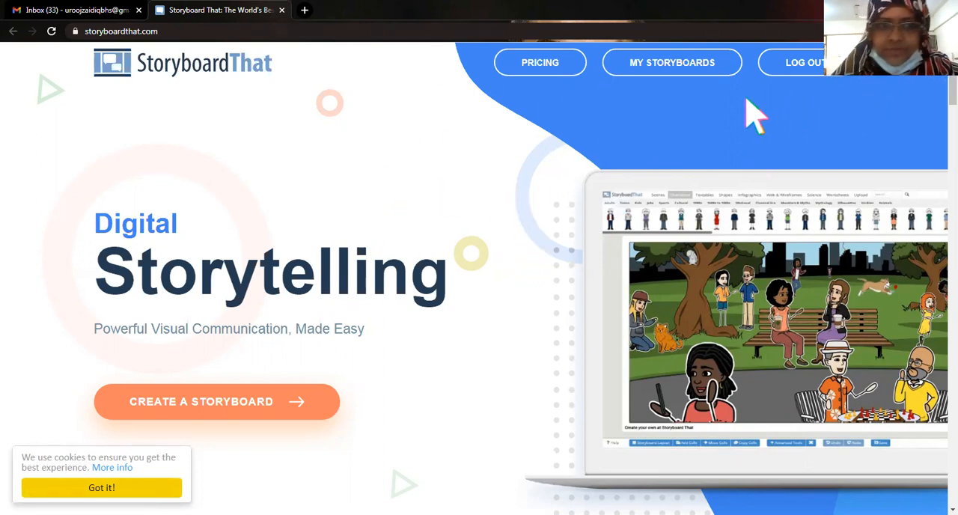
Log in with the Google account and start a new blank storyboard instead of loading the autosave.
click(825, 75)
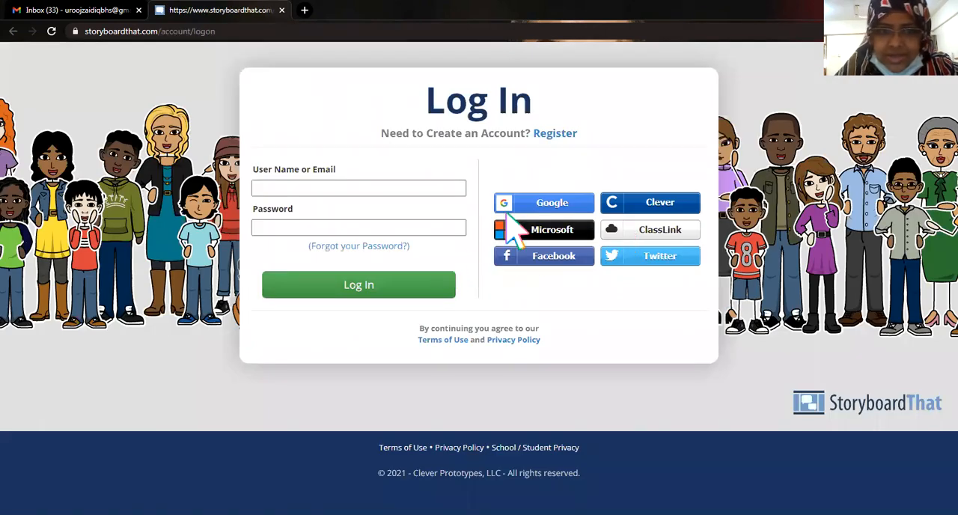
click(562, 211)
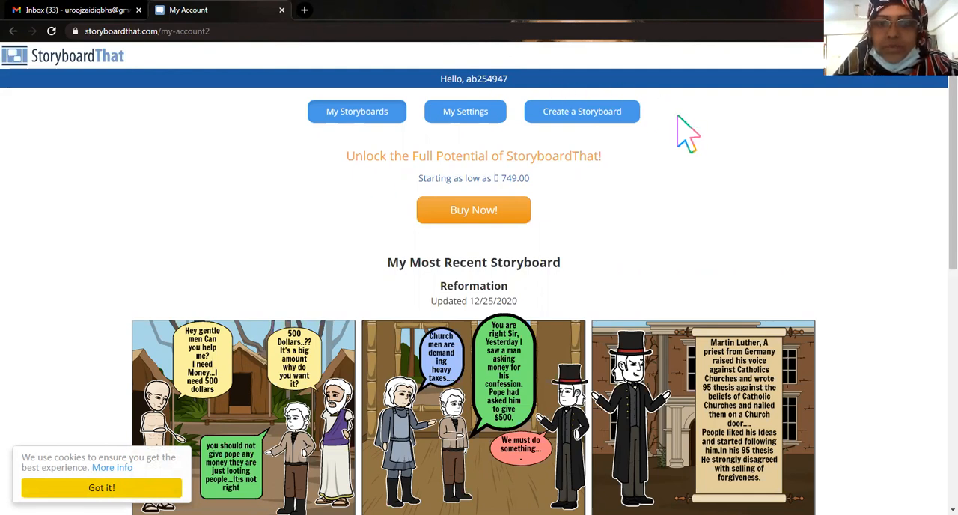
click(603, 118)
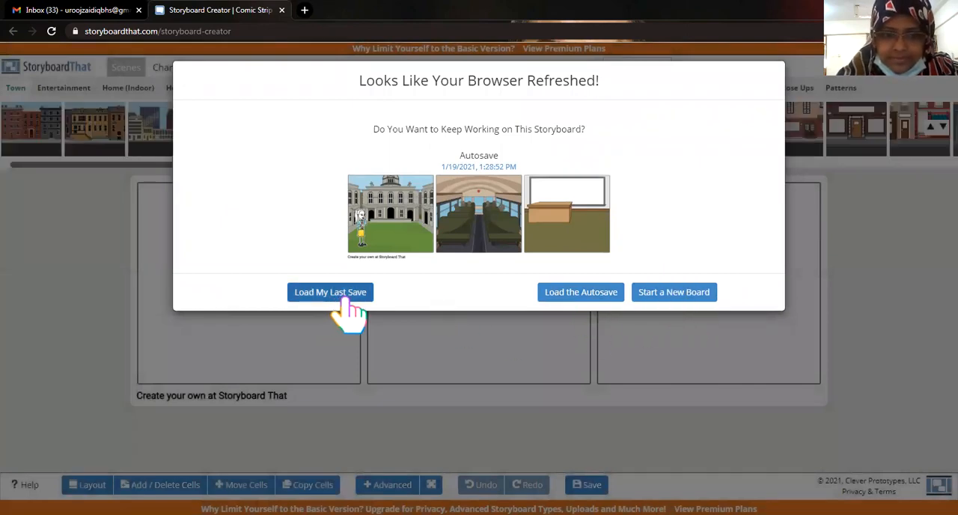
click(663, 296)
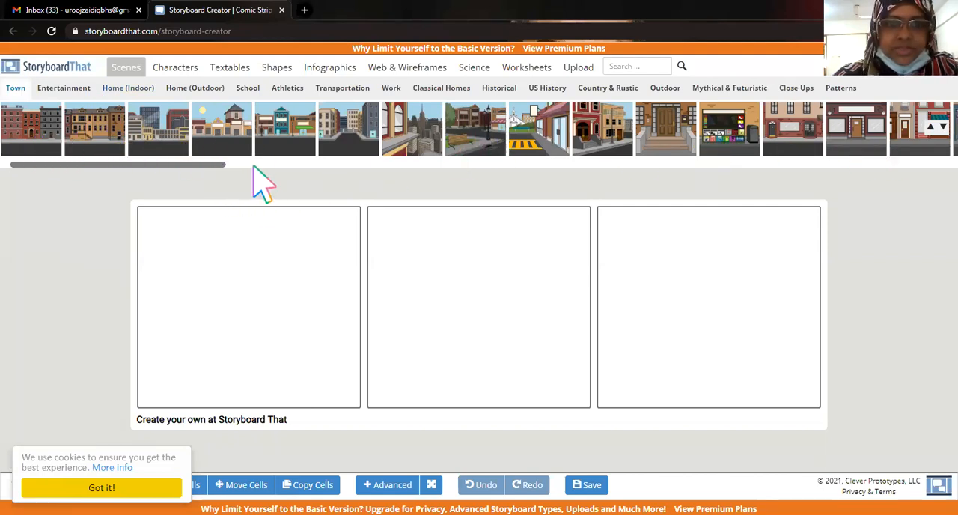
Browse the scene categories, including Transportation, Classical Homes, Historical, Country & Rustic, Mythical & Futuristic and Home (Outdoor).
drag(219, 164, 26, 160)
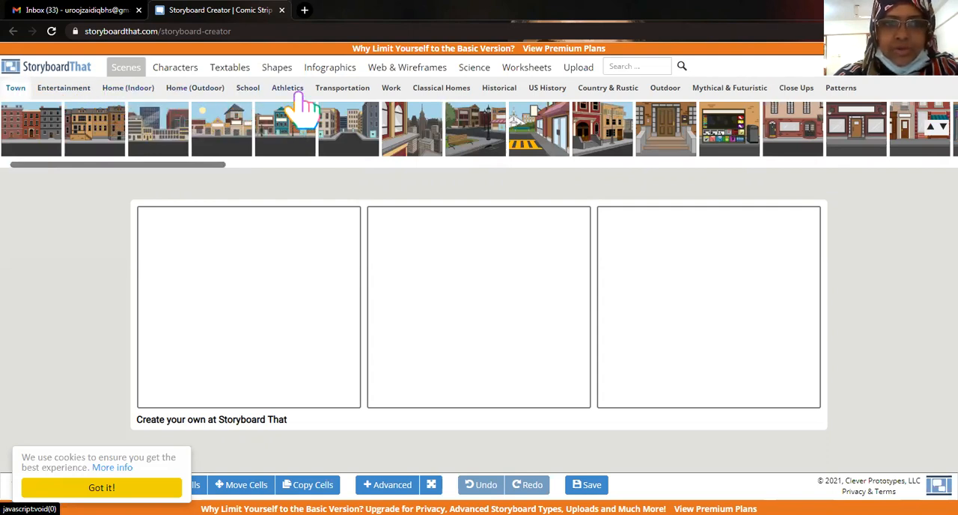
click(301, 94)
click(343, 93)
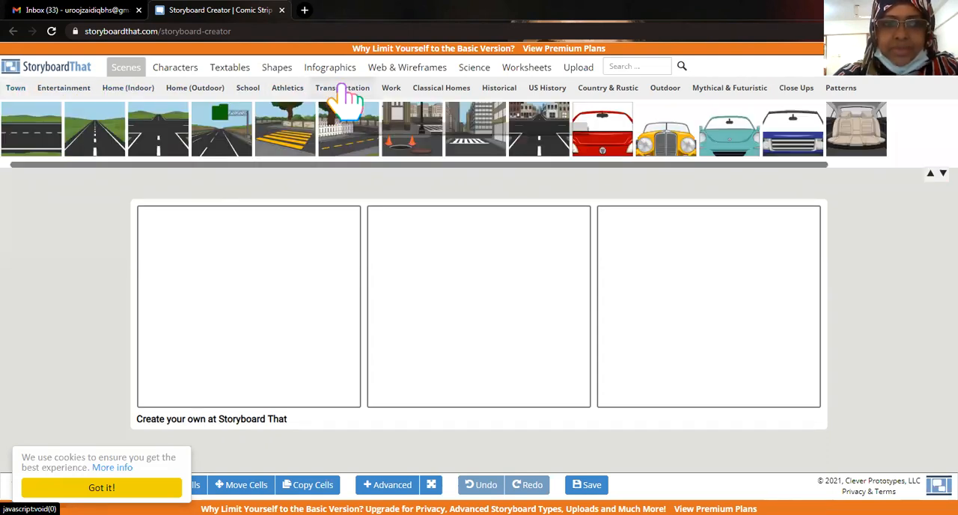
click(455, 95)
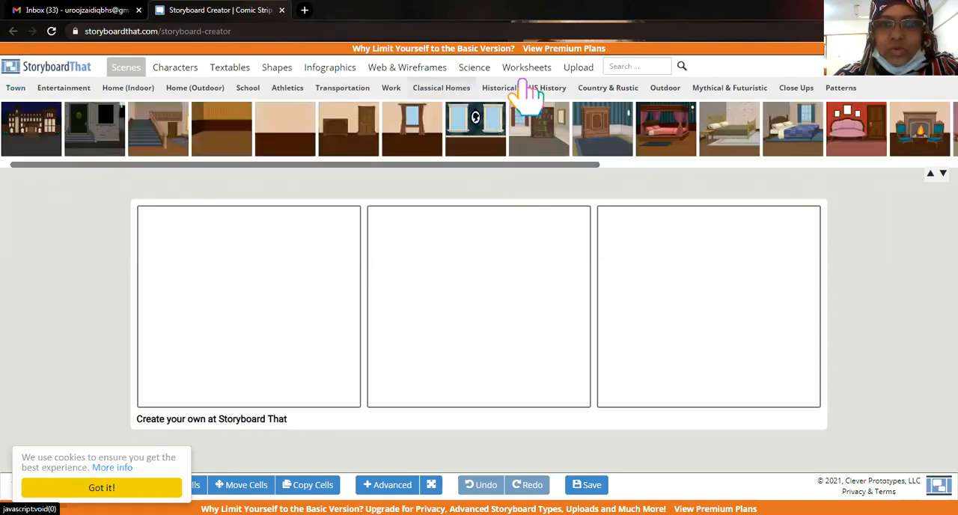
click(498, 93)
click(616, 94)
click(731, 95)
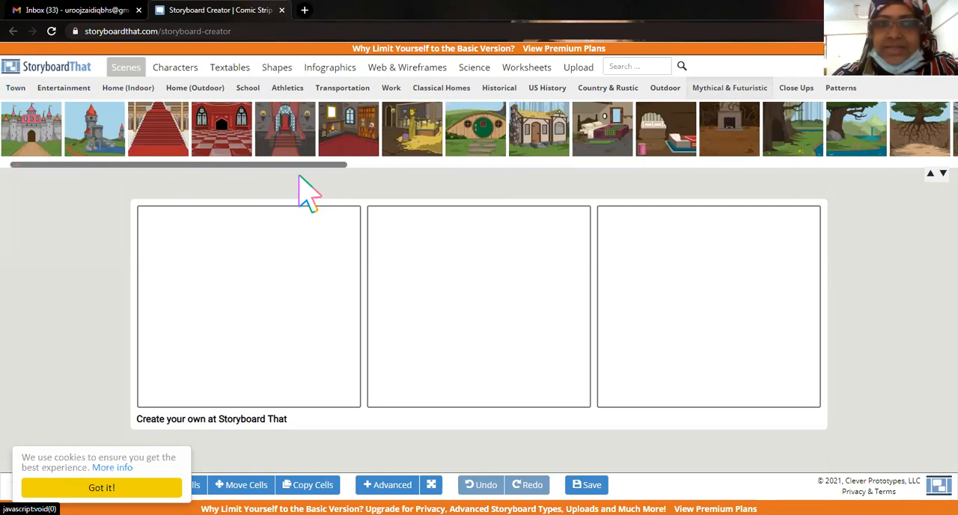
click(338, 93)
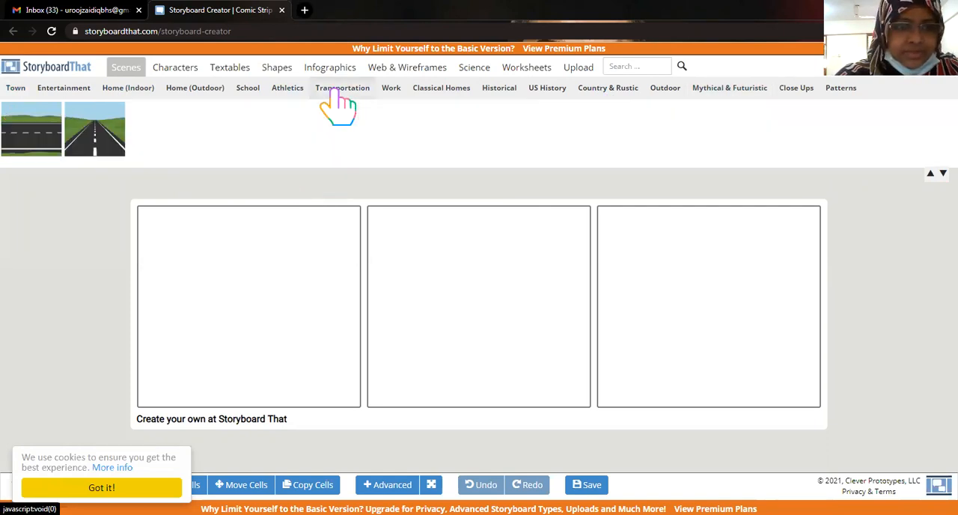
click(217, 90)
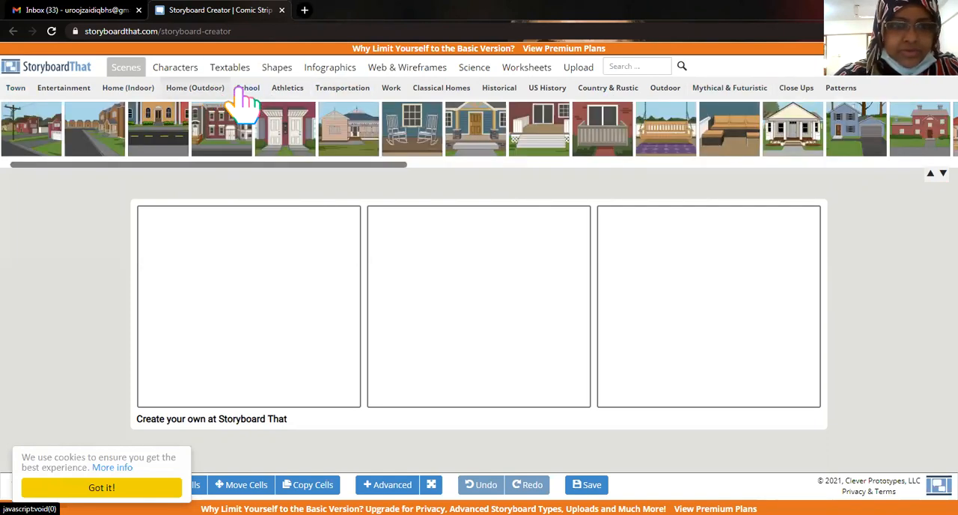
Fill the three cells with School scenes: the grey building with a lawn, the classroom with desk dividers, and the yellow school bus.
click(254, 98)
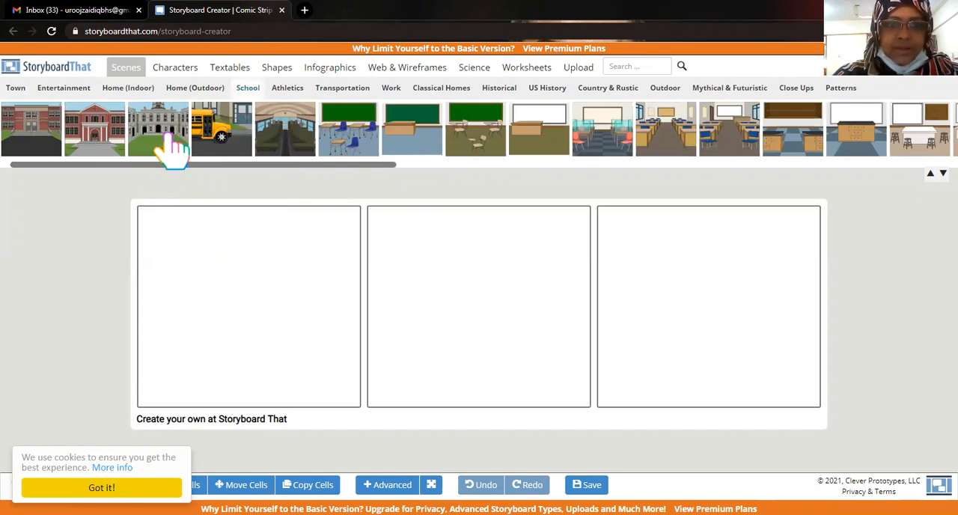
drag(172, 146, 235, 295)
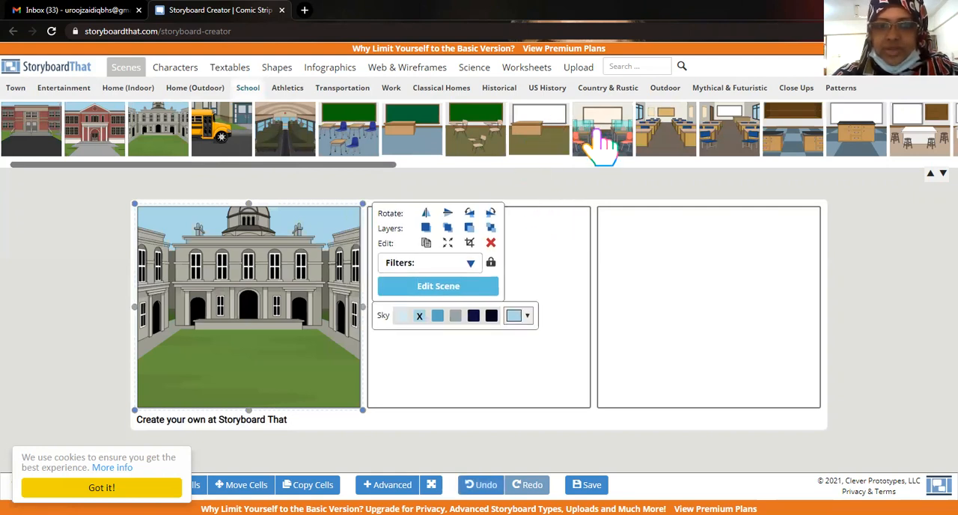
drag(597, 135, 452, 277)
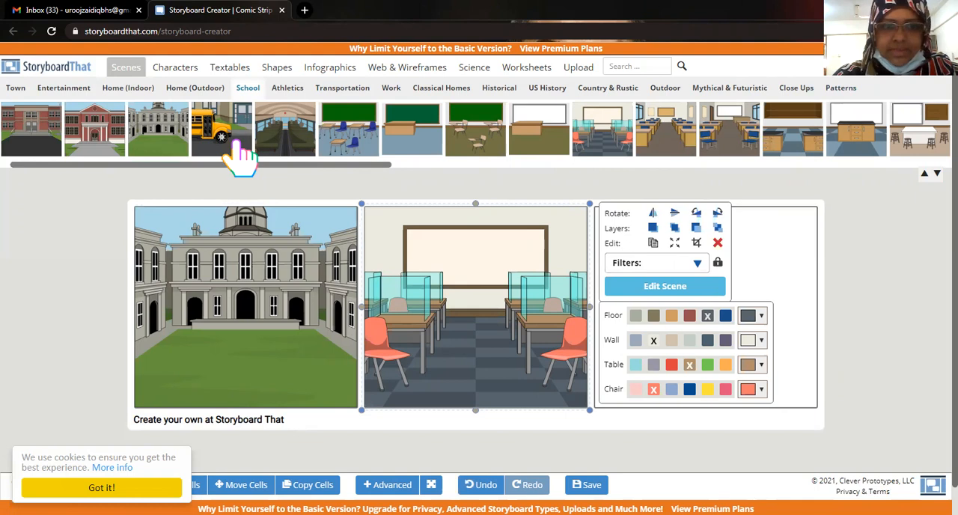
drag(240, 153, 680, 310)
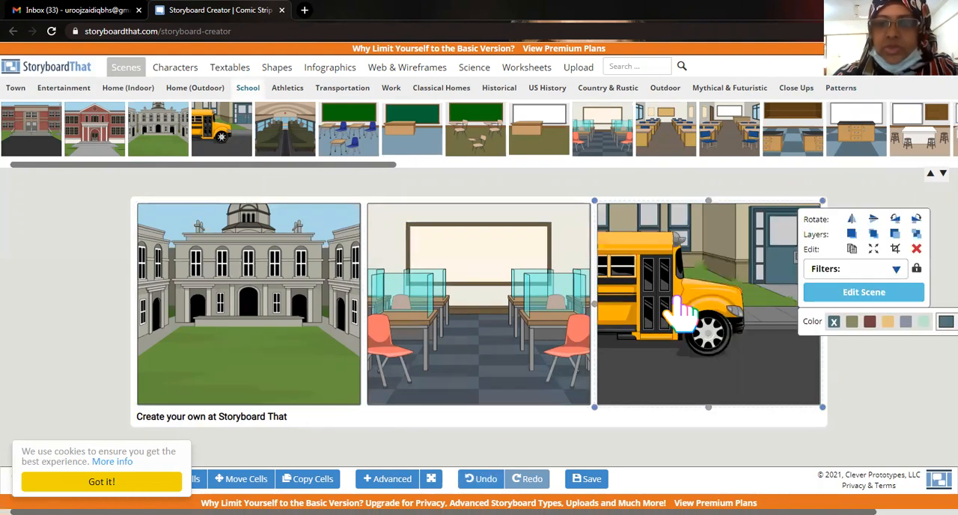
click(877, 411)
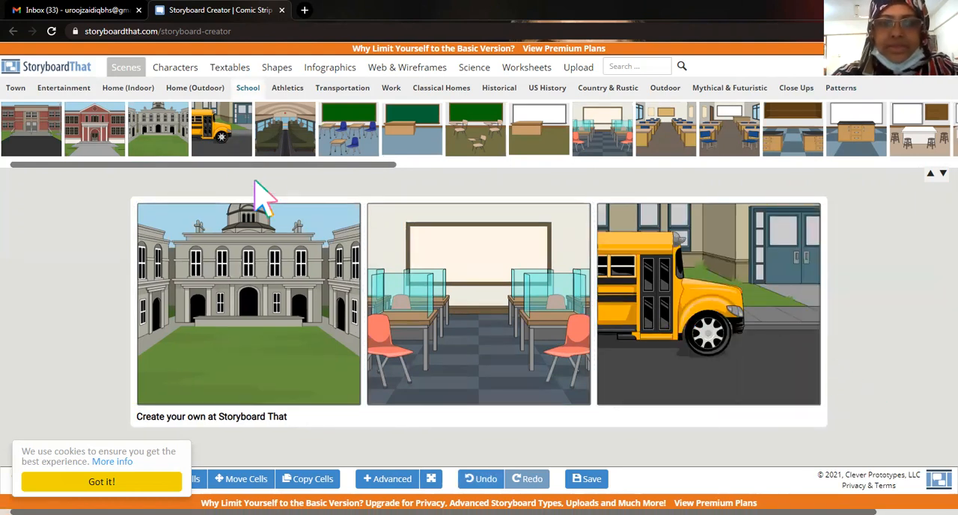
Add two Kids characters in teal vests to the first cell, a boy in trousers and a girl in a skirt standing beside him.
click(181, 68)
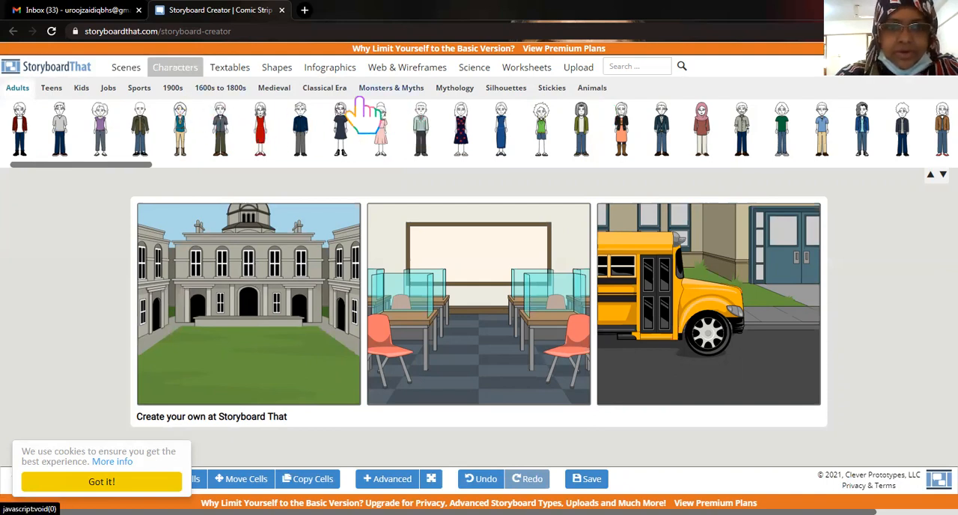
click(382, 89)
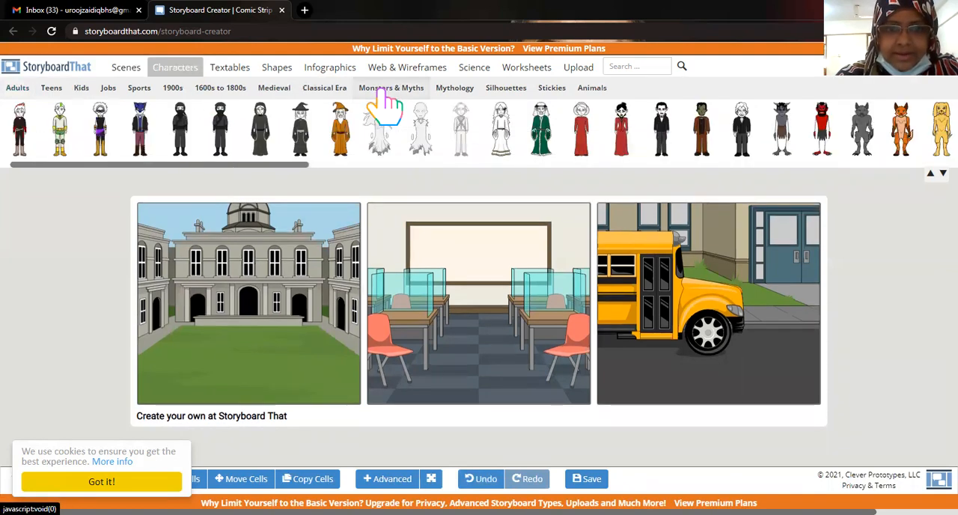
click(273, 90)
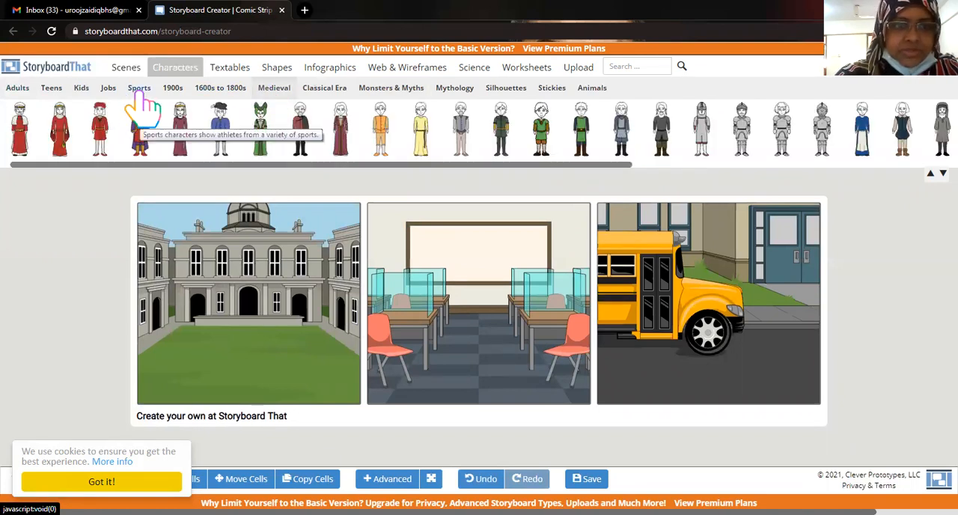
click(82, 90)
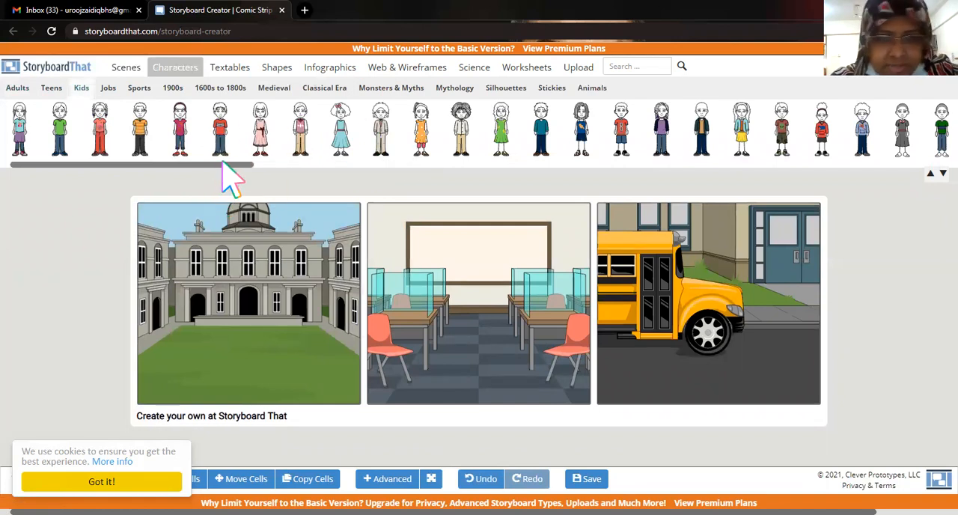
drag(250, 165, 527, 153)
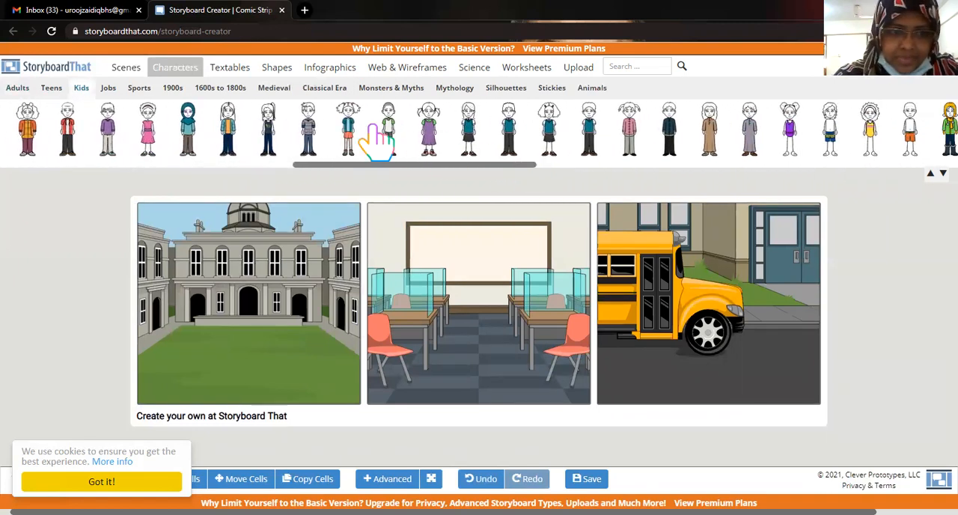
click(567, 135)
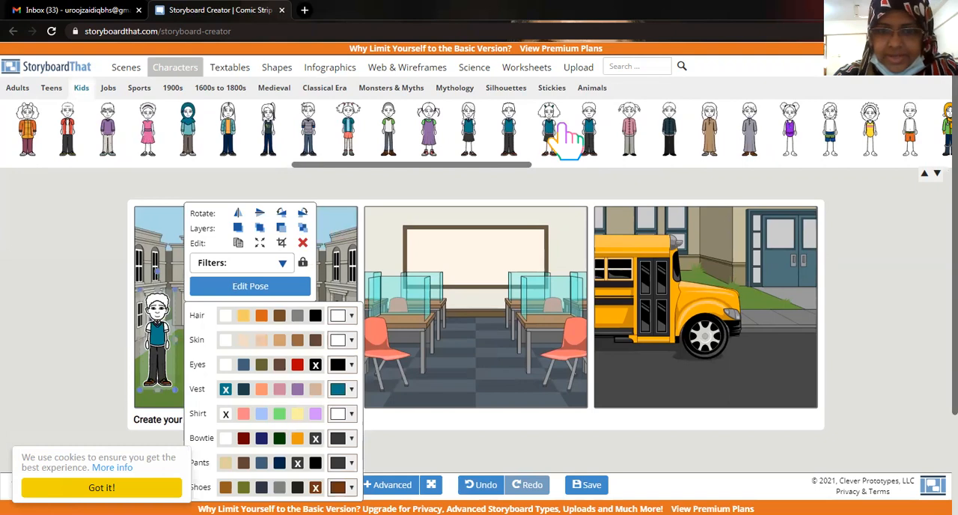
click(530, 146)
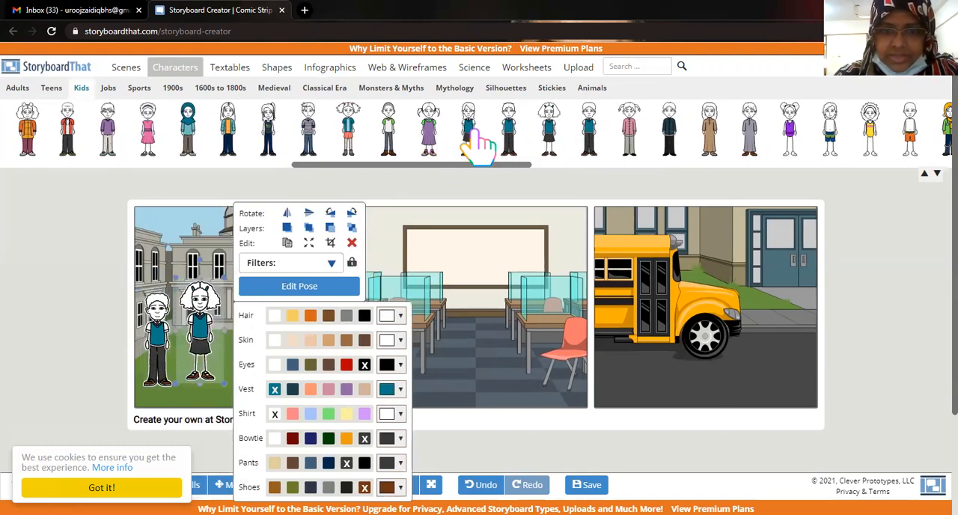
drag(433, 169, 336, 338)
drag(196, 339, 227, 319)
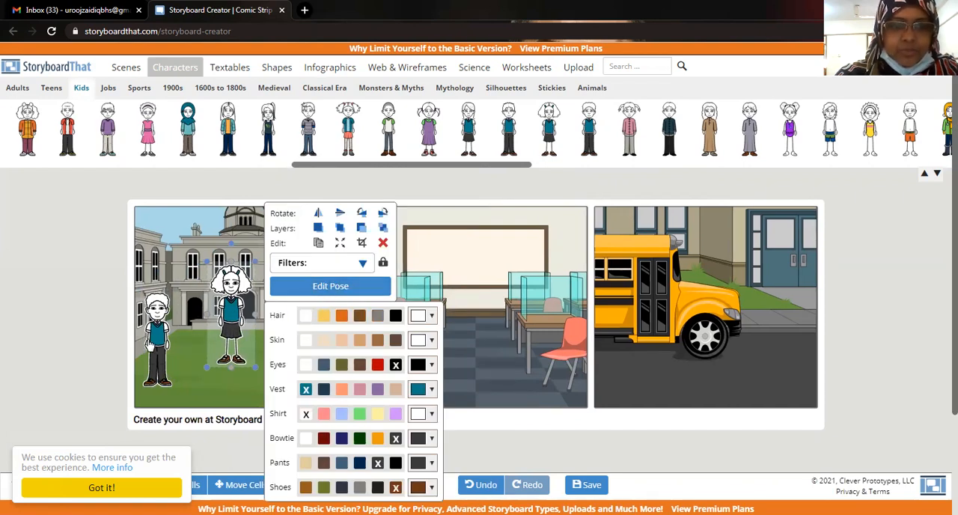
Open the pose editor for the boy in the first cell and turn him to the Right view.
click(163, 341)
click(255, 291)
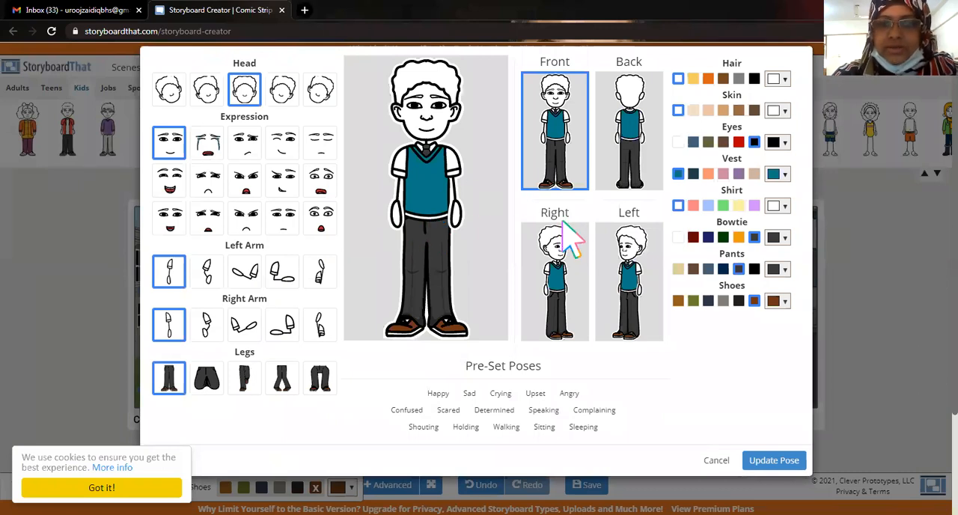
click(583, 278)
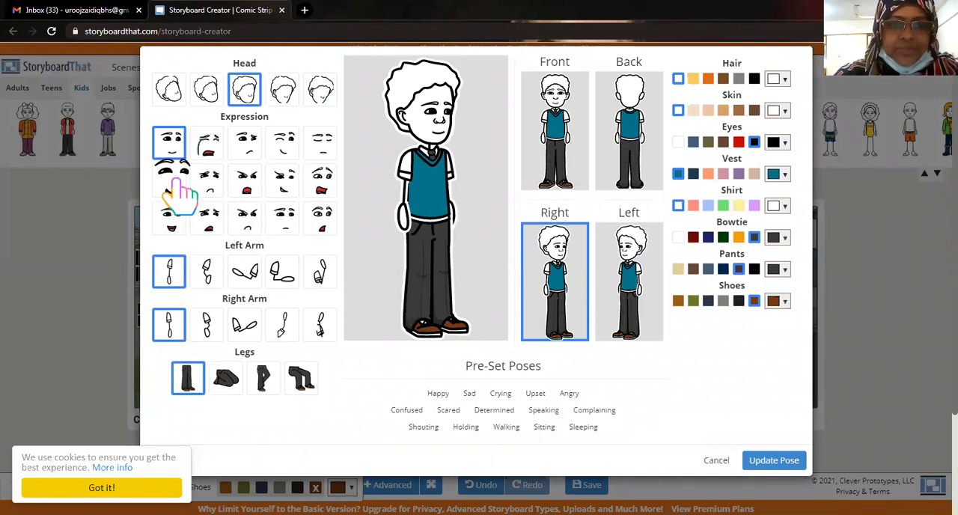
Try several facial expressions on the boy and settle on the open-mouthed smile in the third row.
click(178, 226)
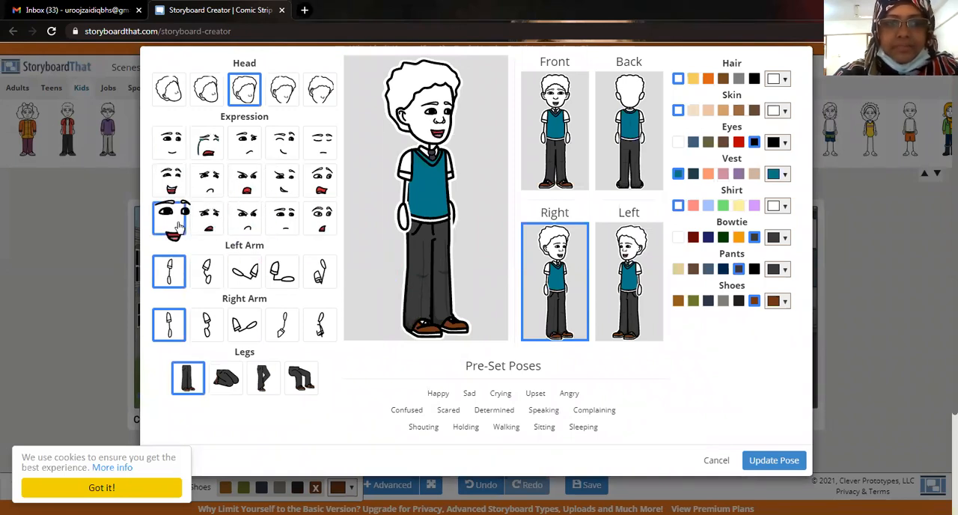
click(284, 176)
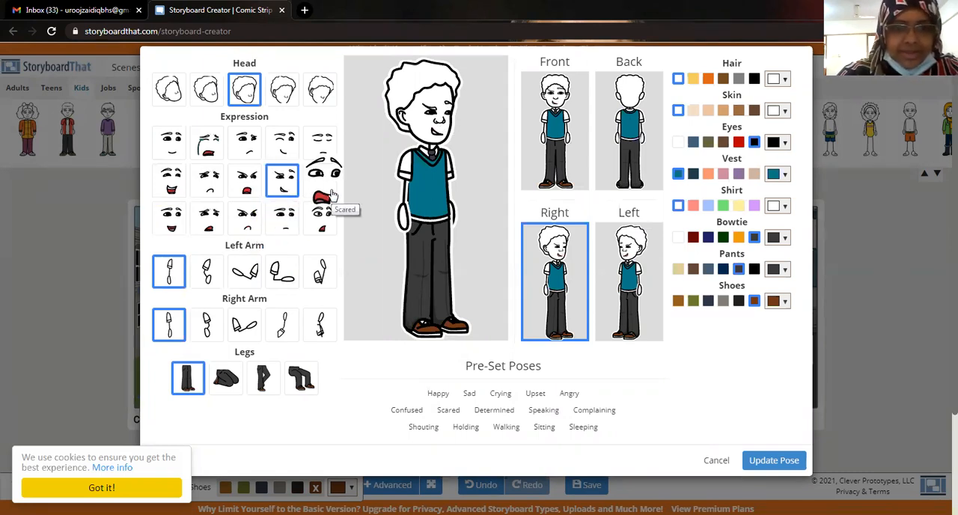
click(243, 218)
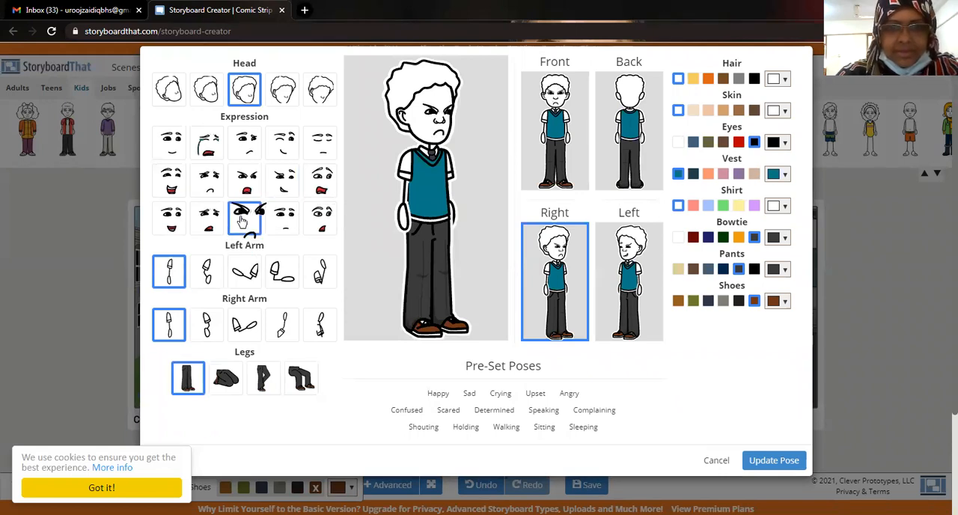
click(288, 148)
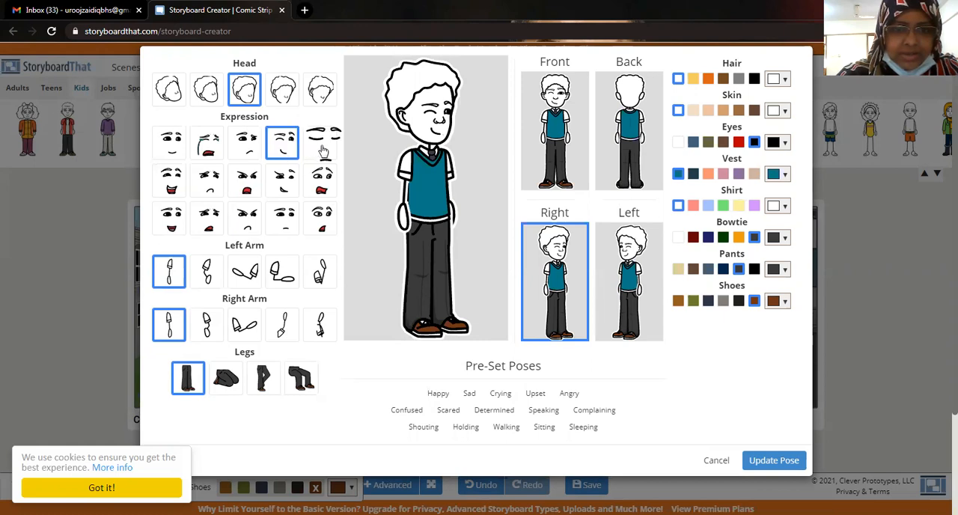
click(323, 150)
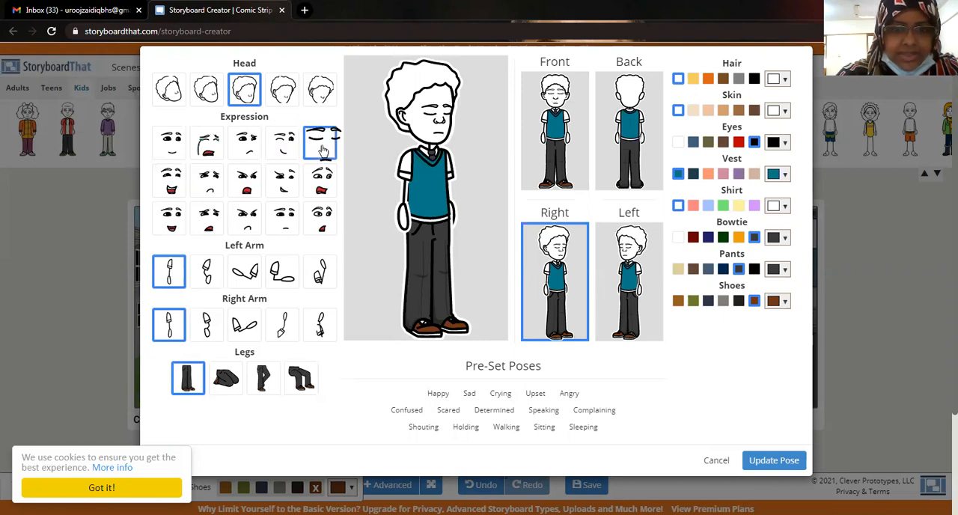
click(172, 224)
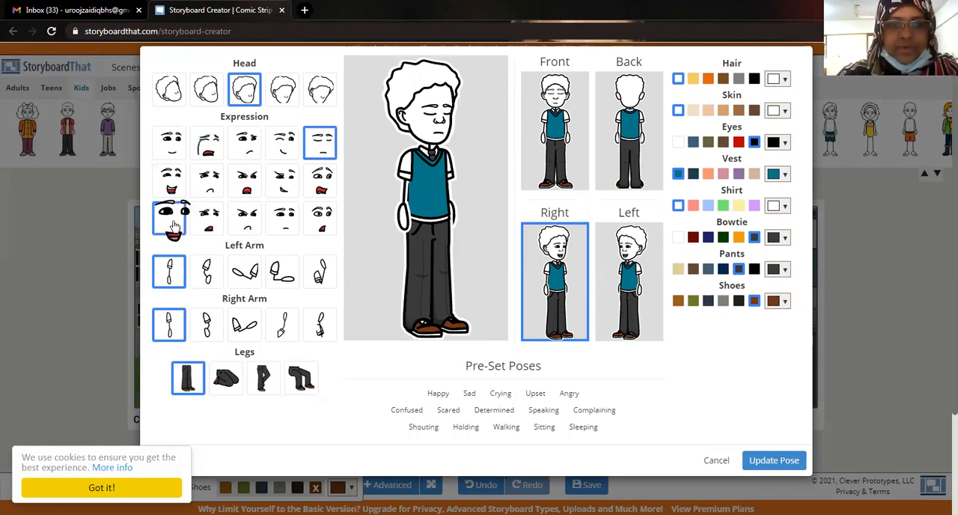
Pose the boy with his left arm bent at his side, right arm raised and legs kneeling, after trying the other leg options.
click(205, 275)
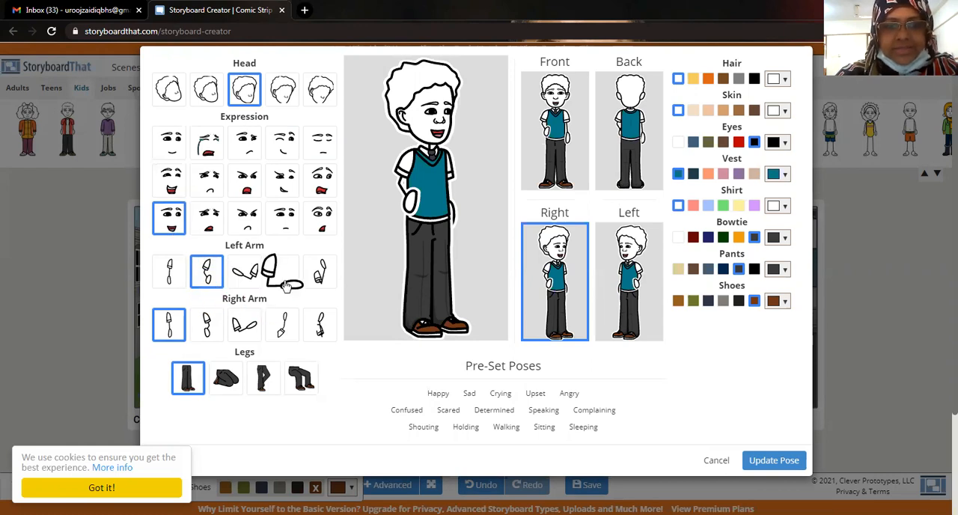
click(289, 328)
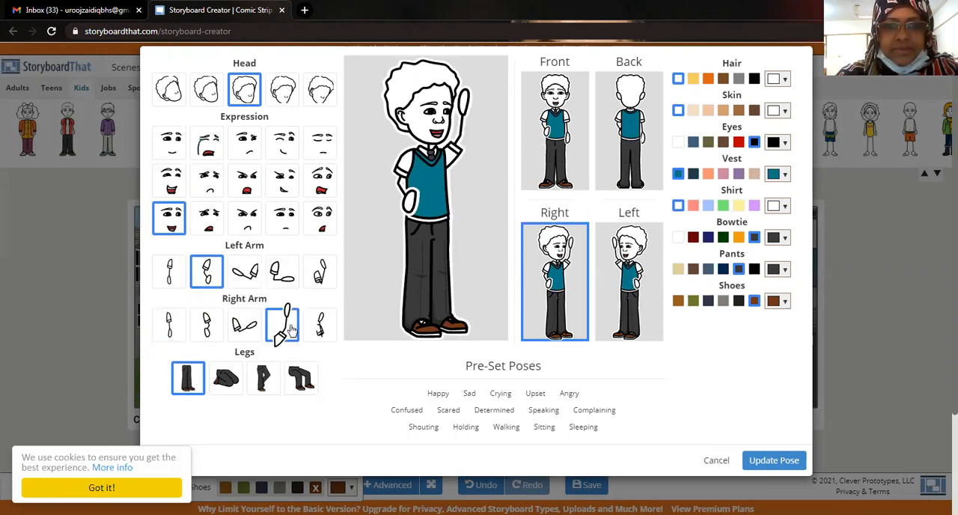
click(263, 383)
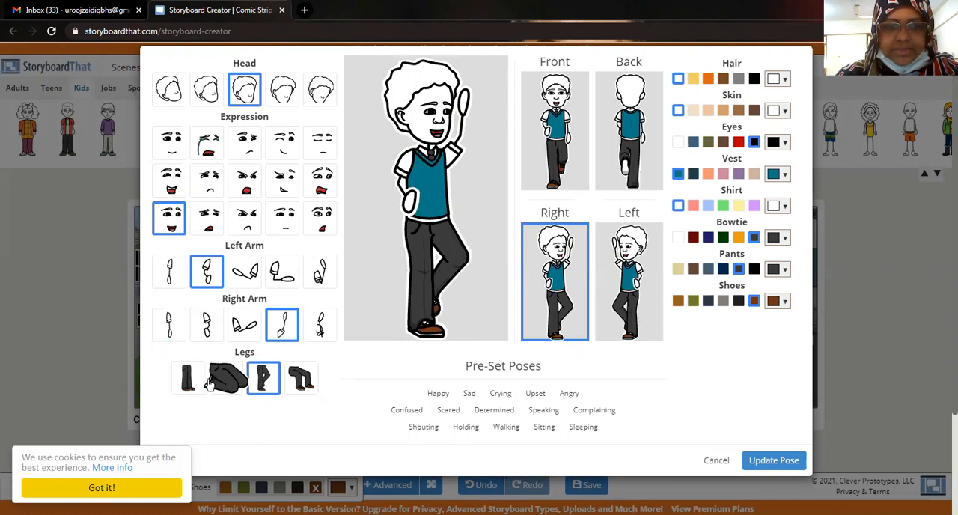
click(179, 385)
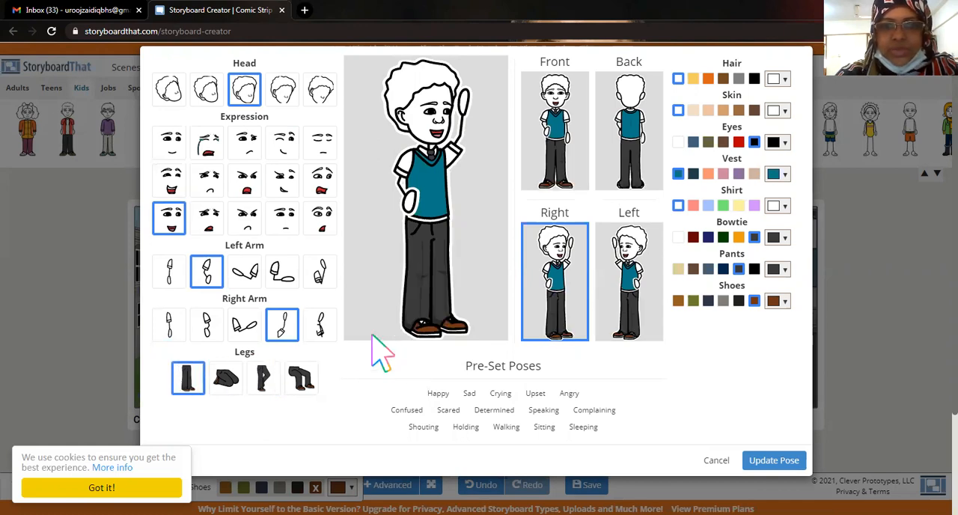
click(301, 381)
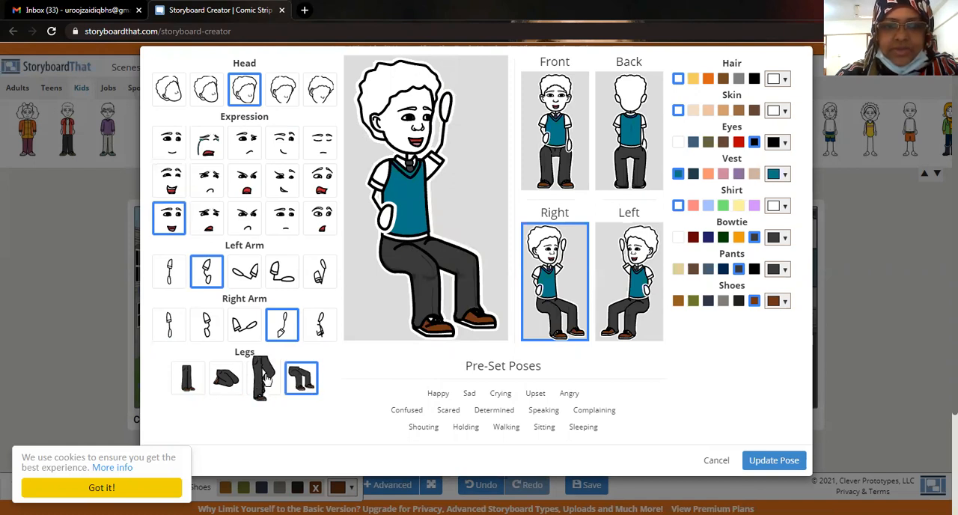
click(264, 378)
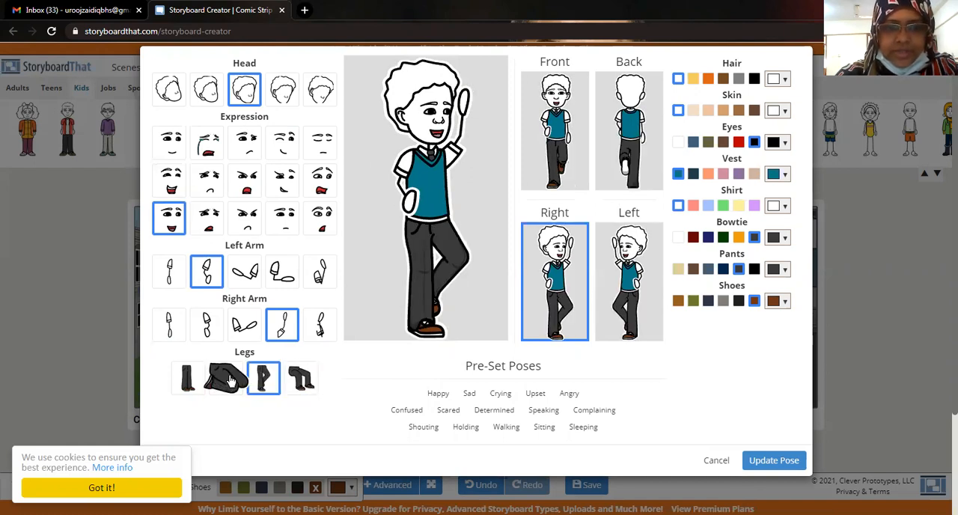
click(232, 381)
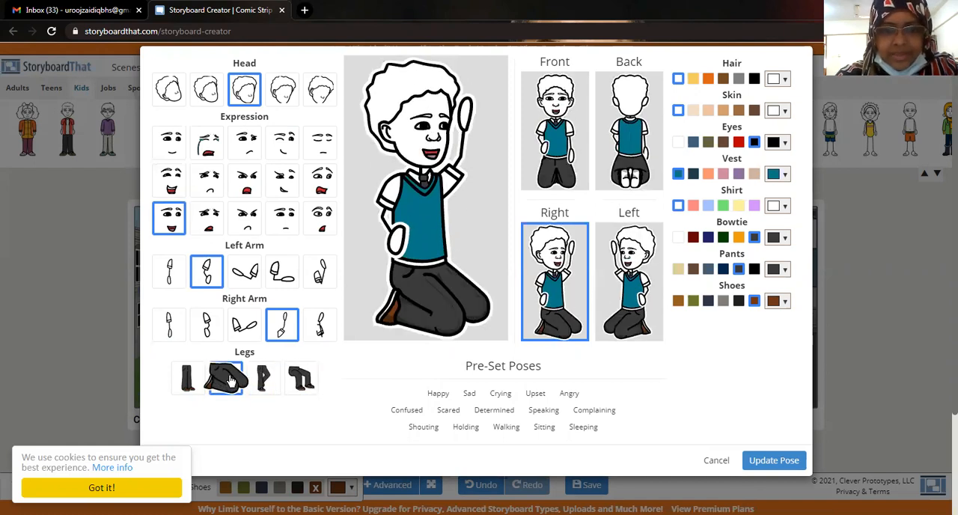
click(187, 381)
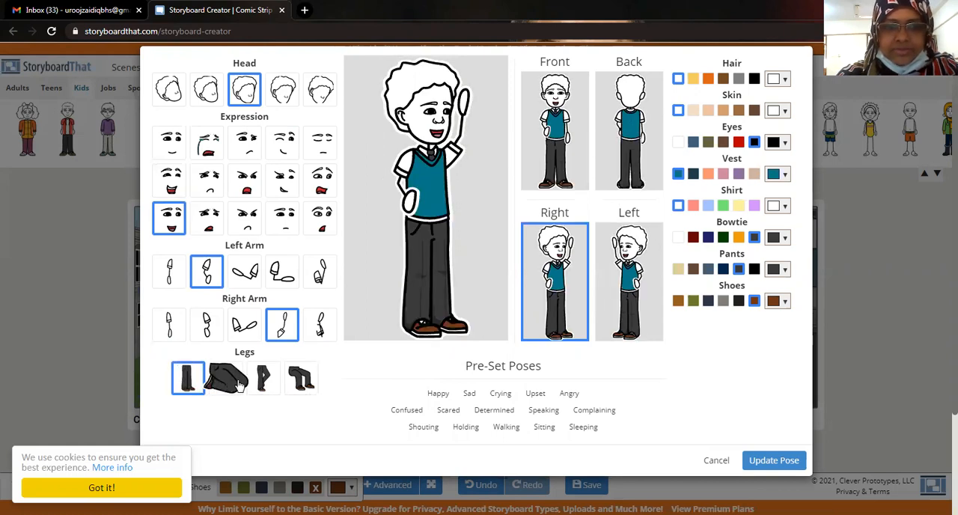
click(238, 382)
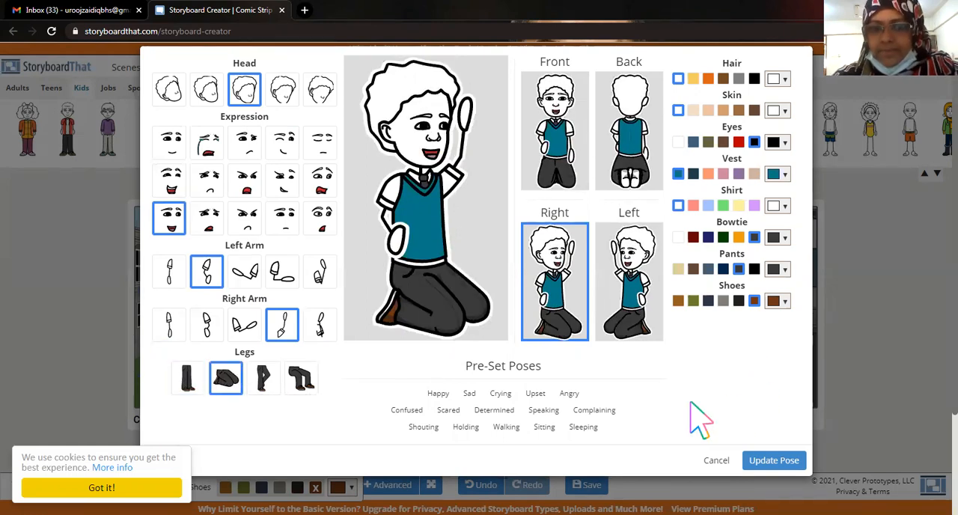
Colour the boy's skin light peach and his hair black, and apply the updated pose to the storyboard.
click(720, 112)
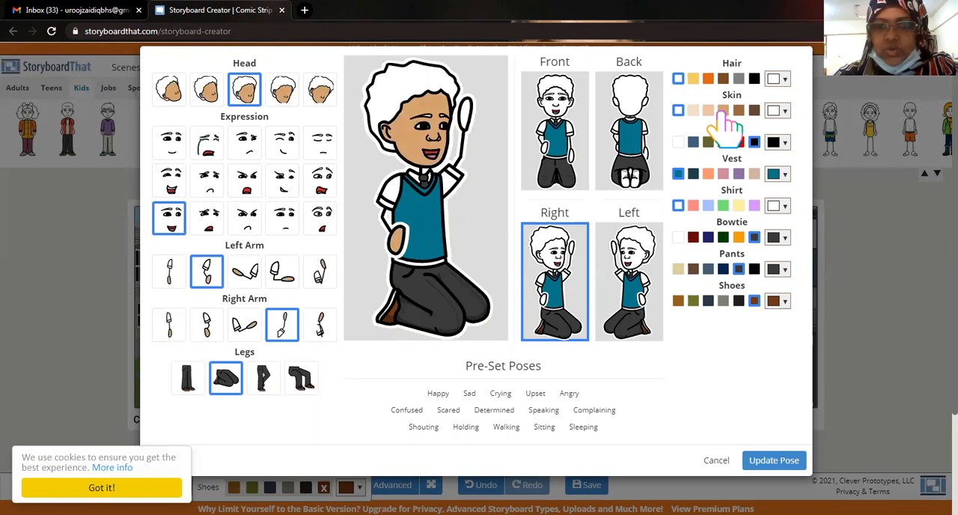
click(708, 111)
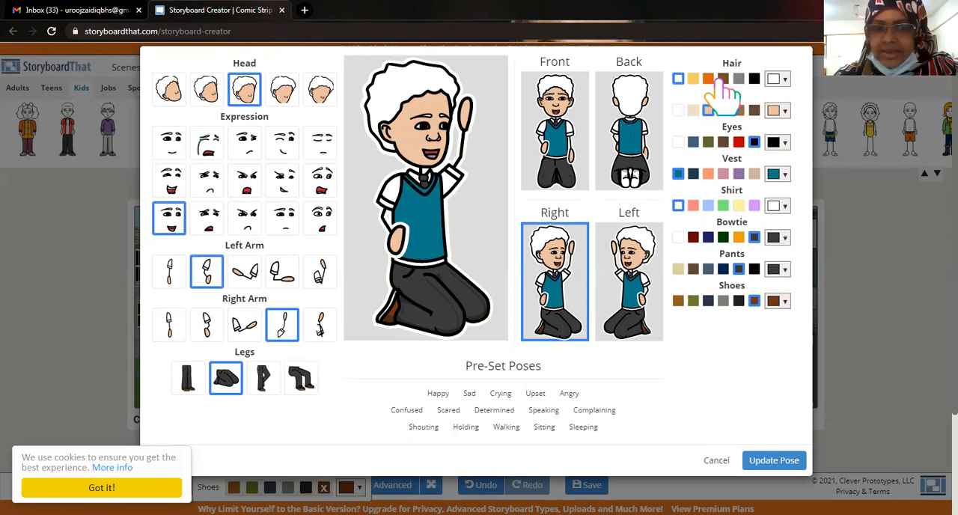
click(723, 80)
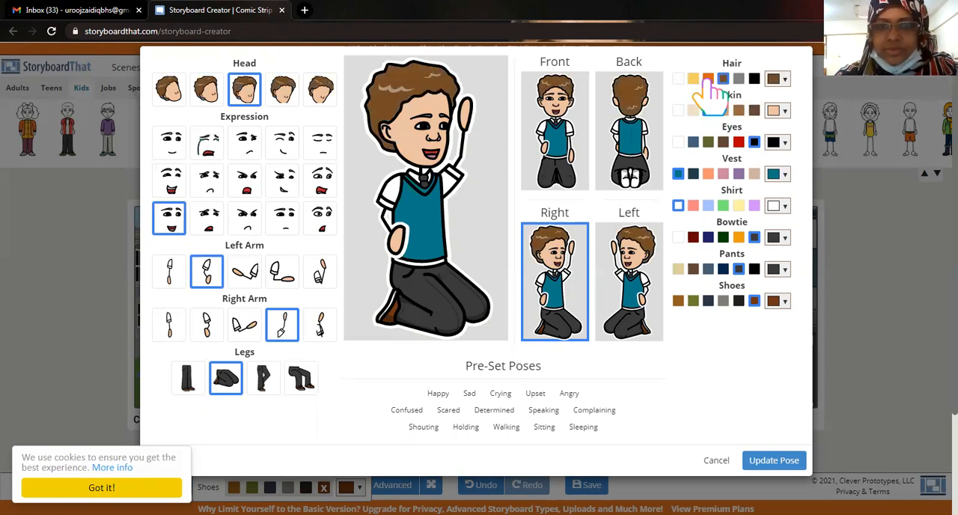
click(707, 79)
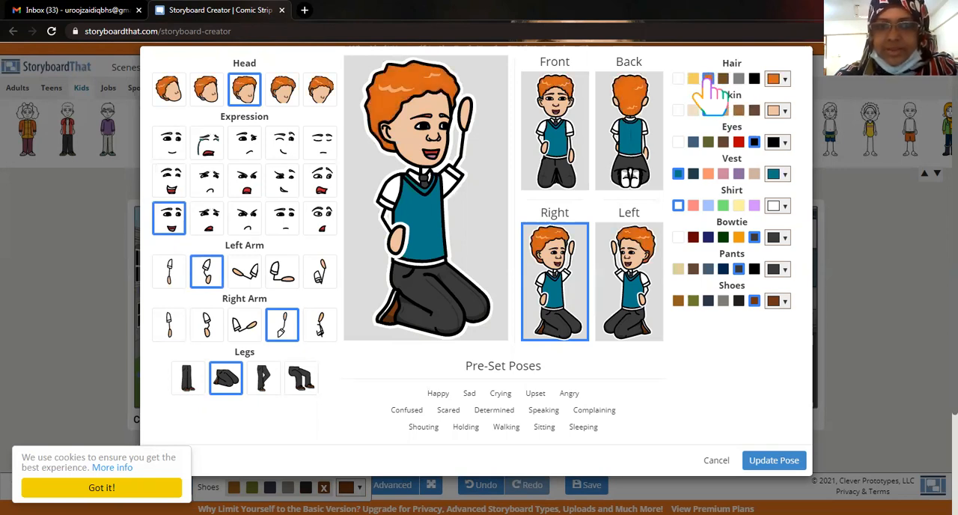
click(754, 79)
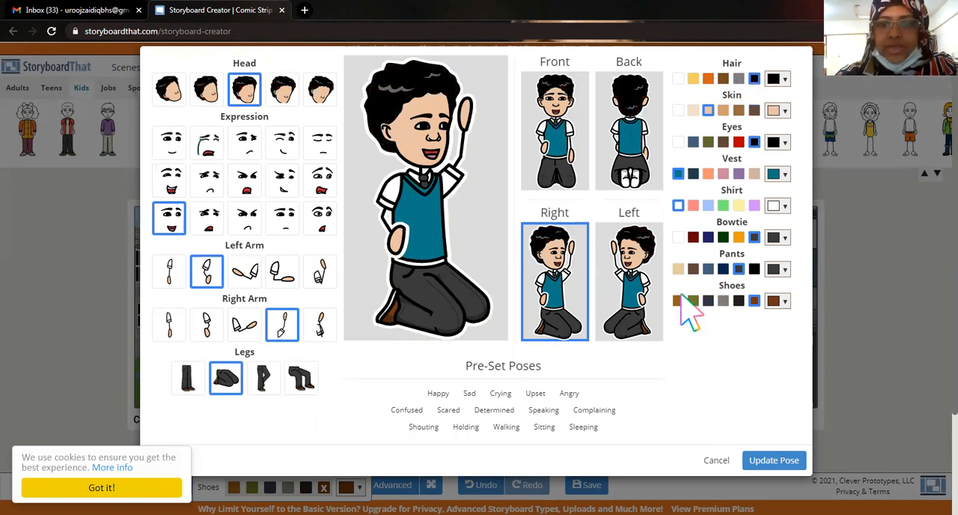
click(763, 466)
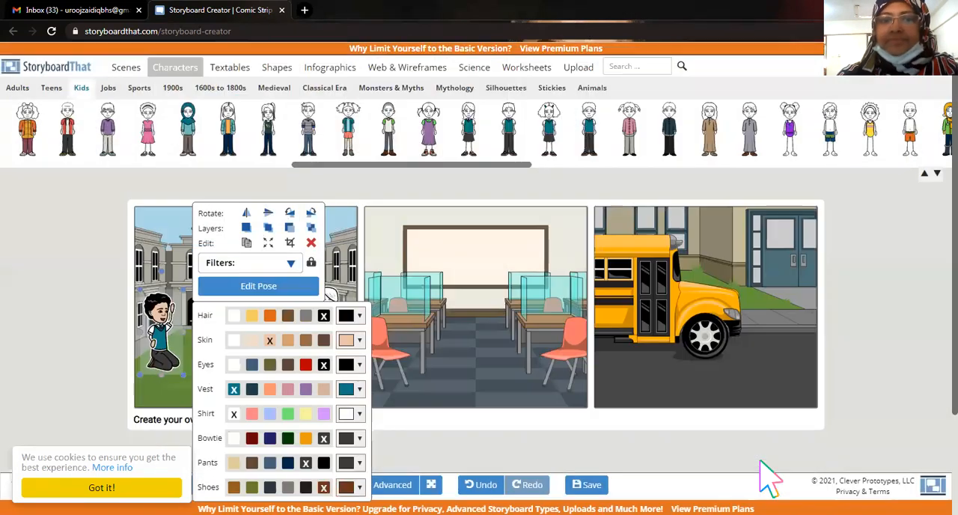
click(76, 290)
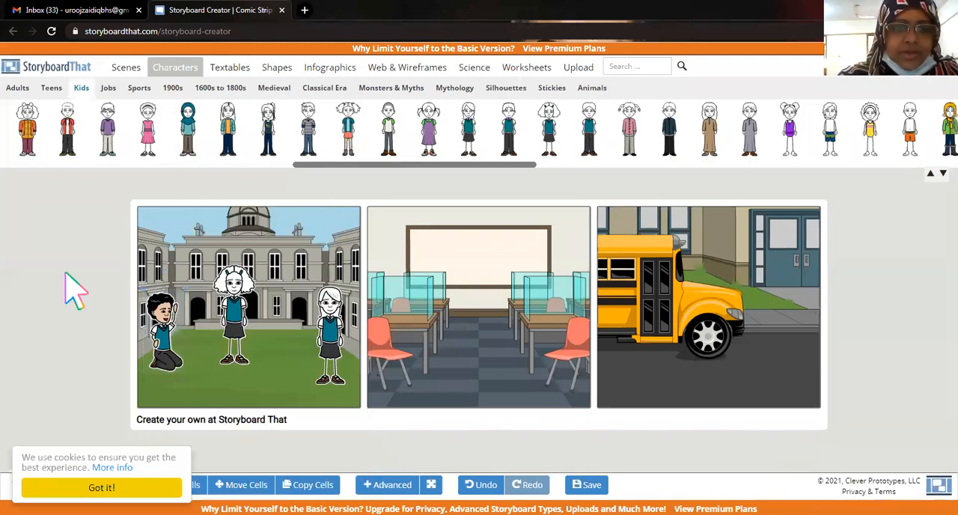
Enlarge the kneeling boy slightly within the first cell and move the curly-haired girl a little to the right.
click(170, 316)
drag(169, 318, 214, 285)
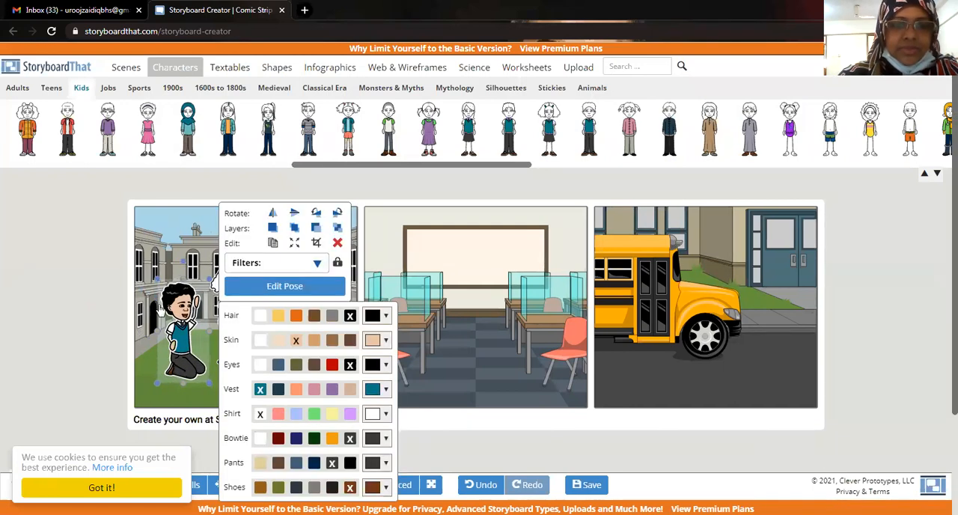
click(118, 274)
drag(258, 286, 286, 280)
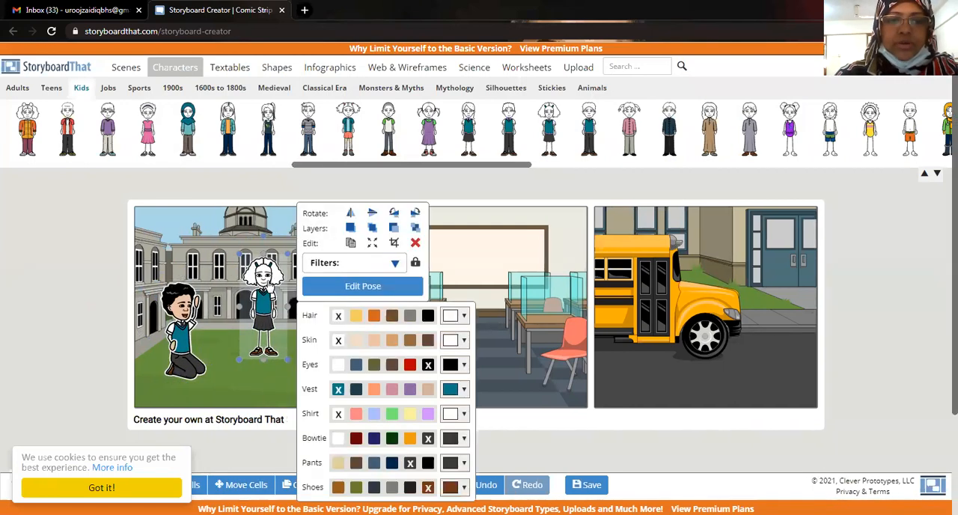
click(120, 322)
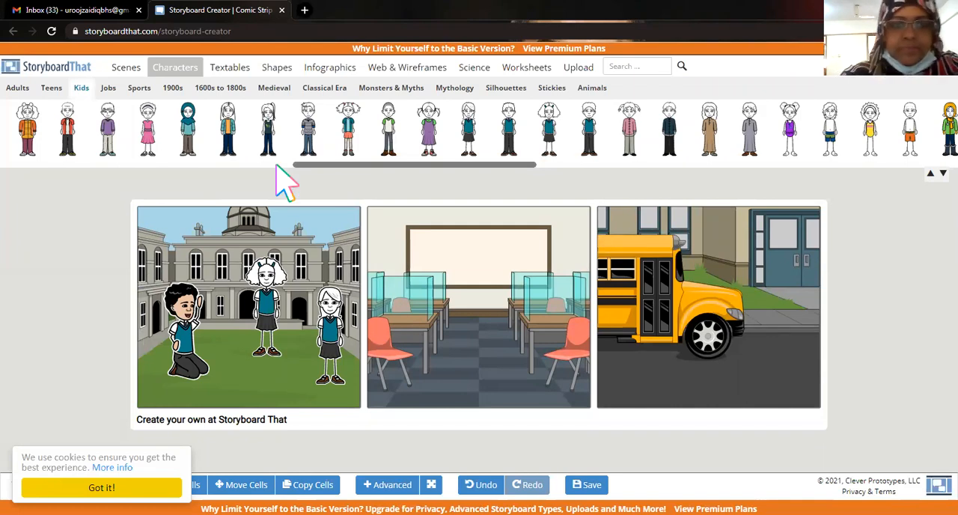
Browse the speech textables and place an oval speech bubble above the kneeling boy, with its tail towards him.
click(231, 69)
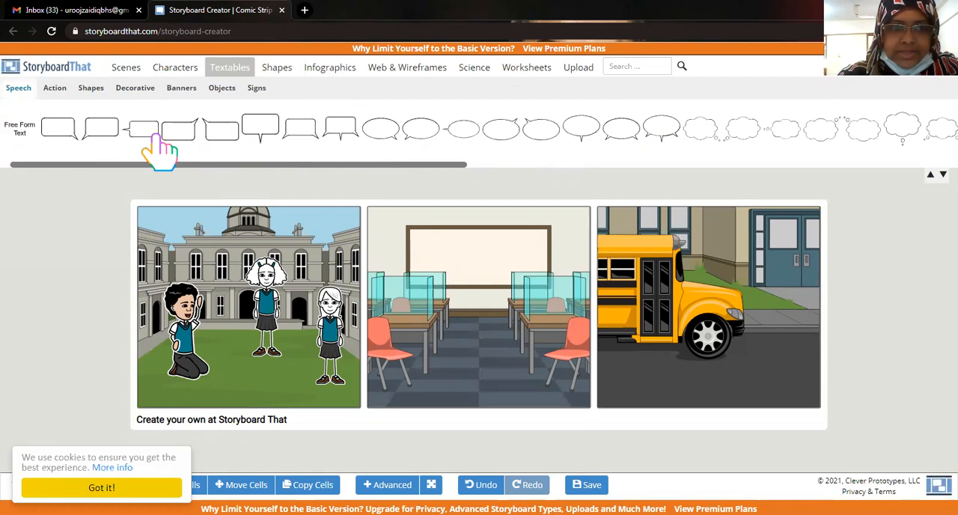
drag(255, 165, 457, 163)
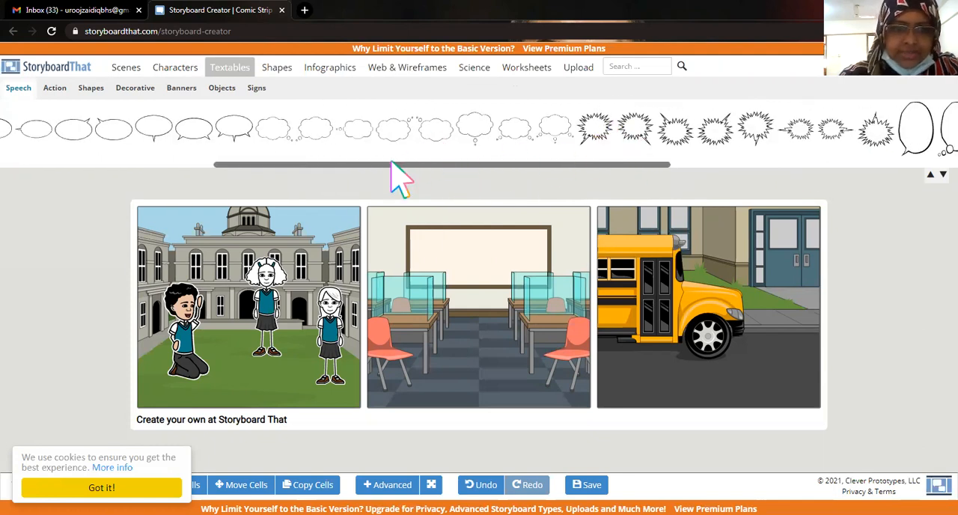
drag(300, 169, 103, 146)
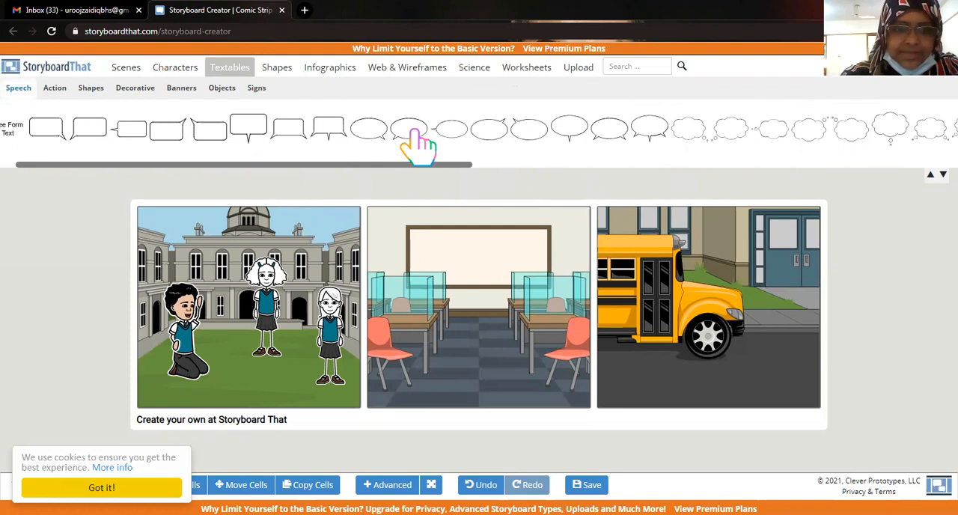
drag(410, 131, 232, 266)
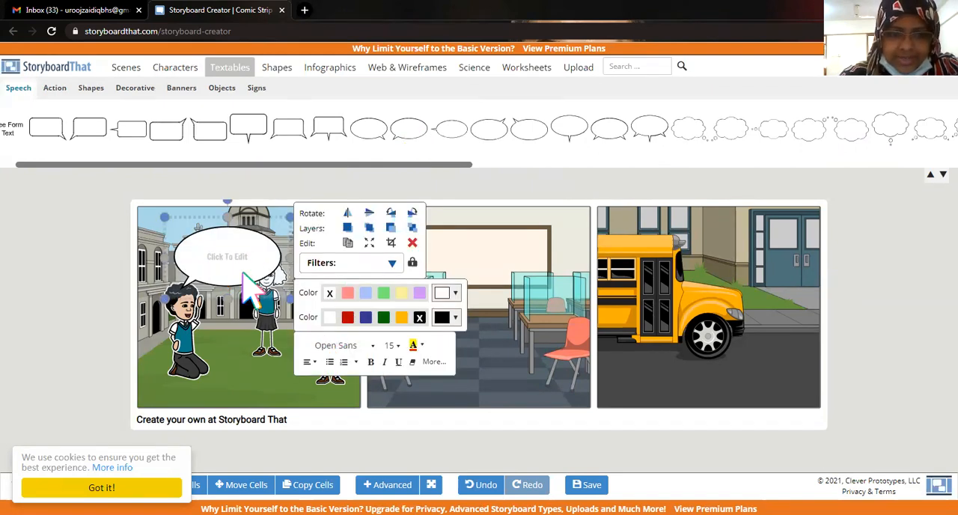
Enter "Hey, How are you?" in the boy's speech bubble and shrink the bubble slightly.
click(236, 256)
text(vvhjbj)
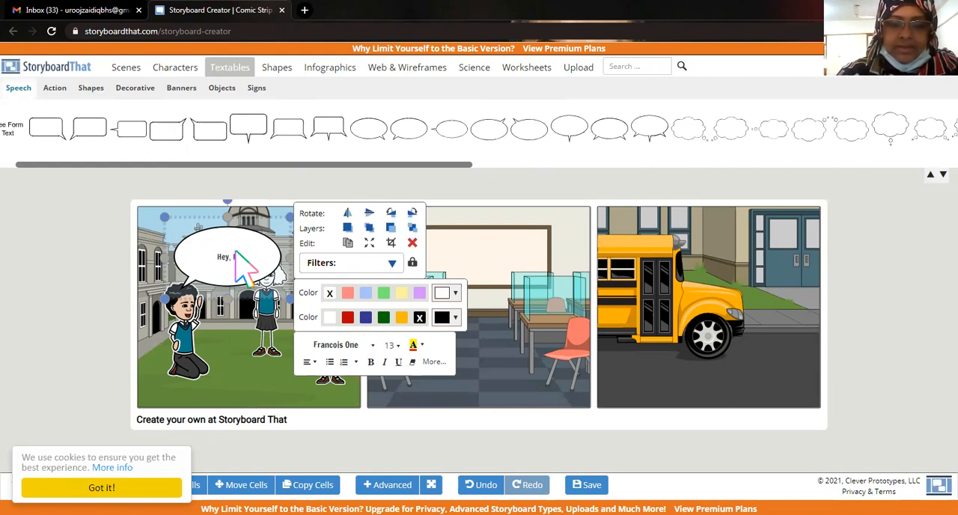
text(w are you)
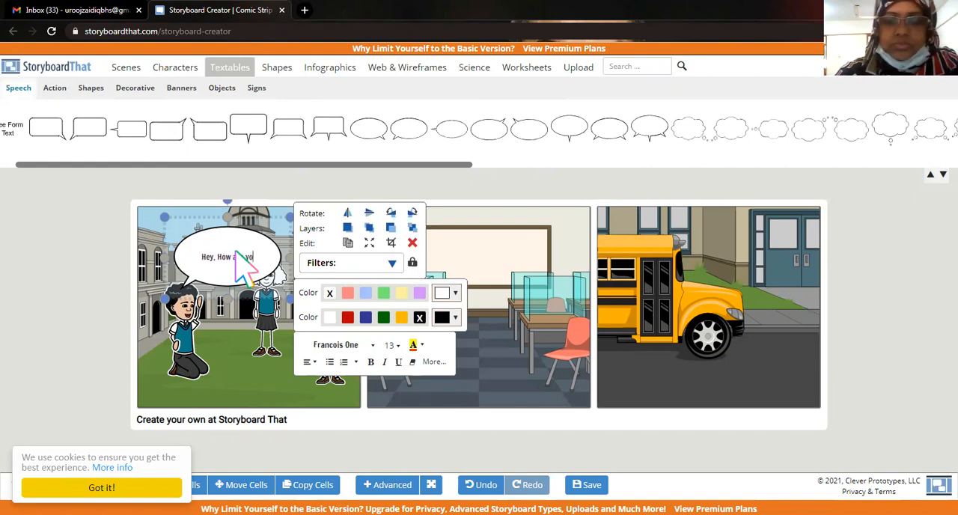
text(?)
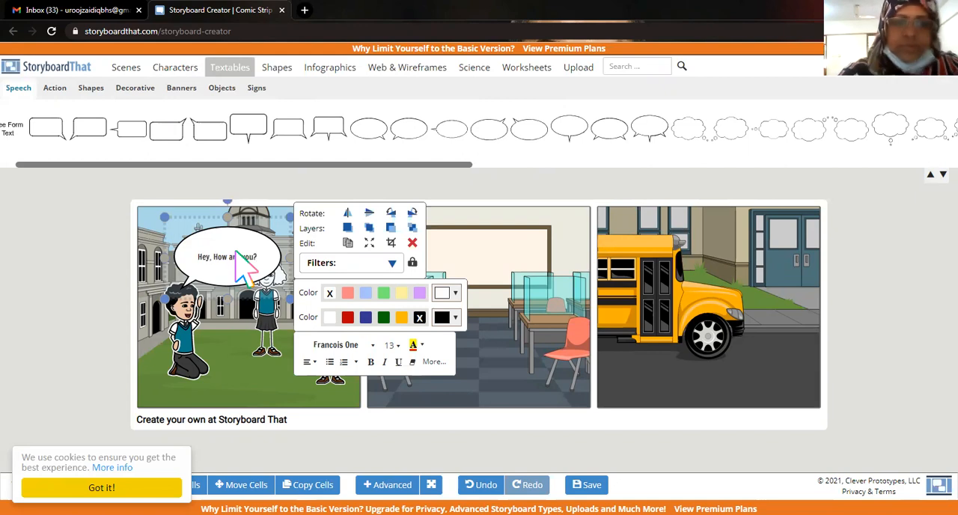
drag(289, 300, 272, 288)
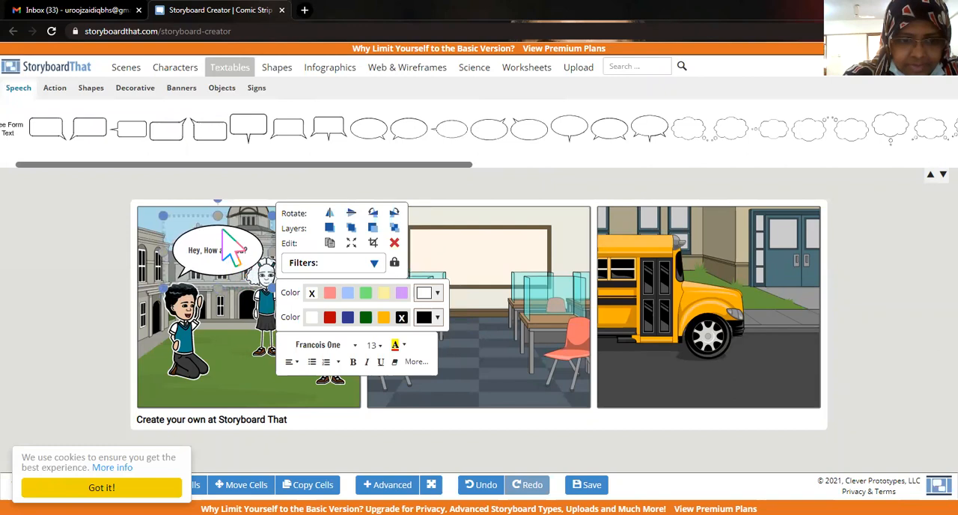
Stretch the boy's speech bubble slightly taller at its upper edge and select the final "u" of its text.
drag(218, 214, 218, 208)
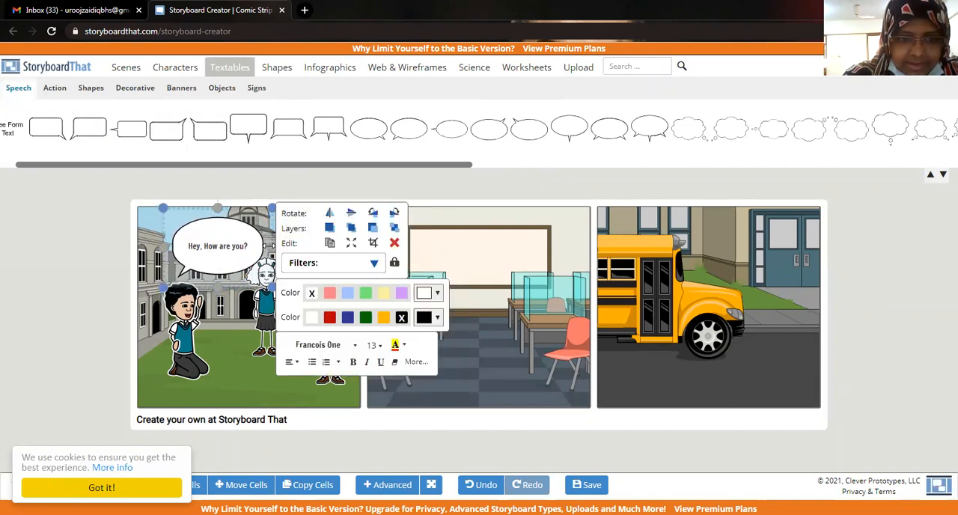
click(273, 247)
click(272, 249)
click(263, 256)
click(267, 254)
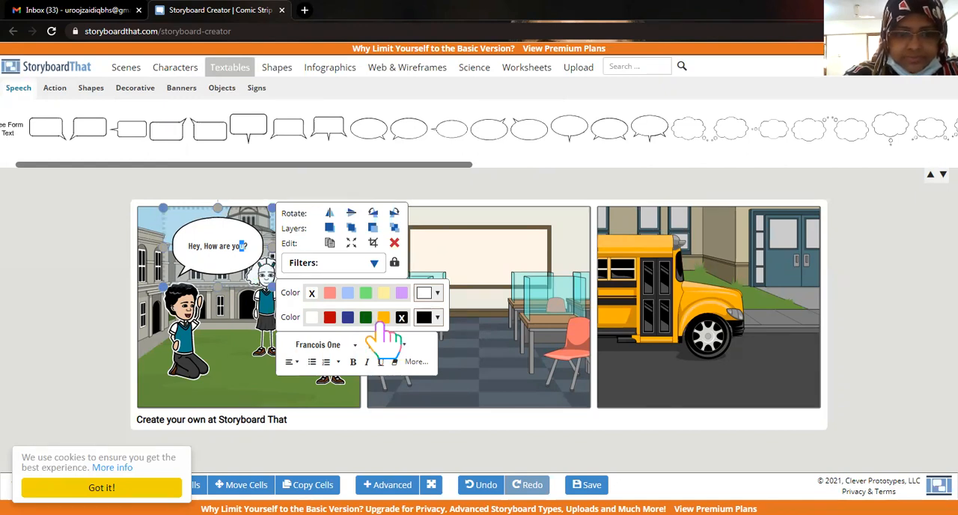
Try orange and blue as the speech bubble's second colour, restore it to black, and fill the bubble with light purple.
click(381, 321)
click(347, 318)
click(402, 317)
click(402, 294)
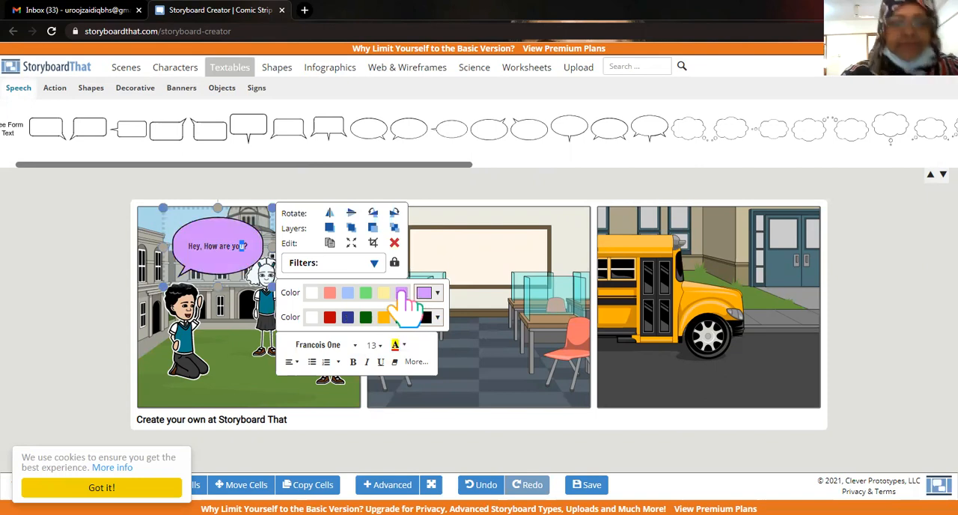
Set the font size of the selected bubble text to 14 and deselect the bubble.
click(375, 346)
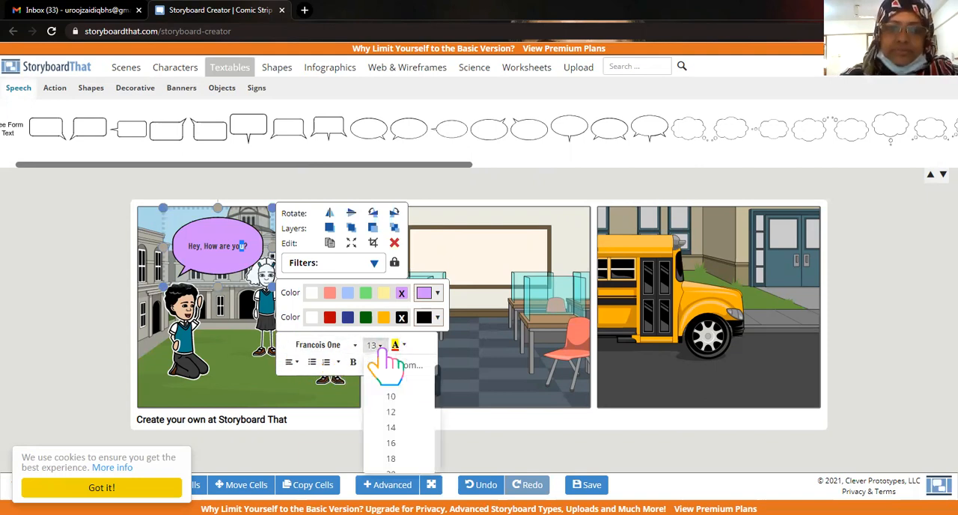
click(391, 429)
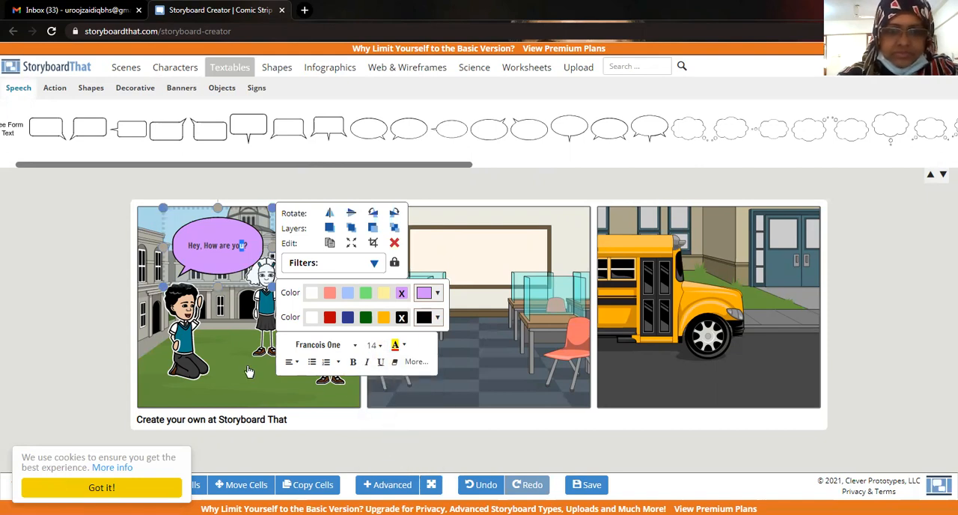
click(23, 271)
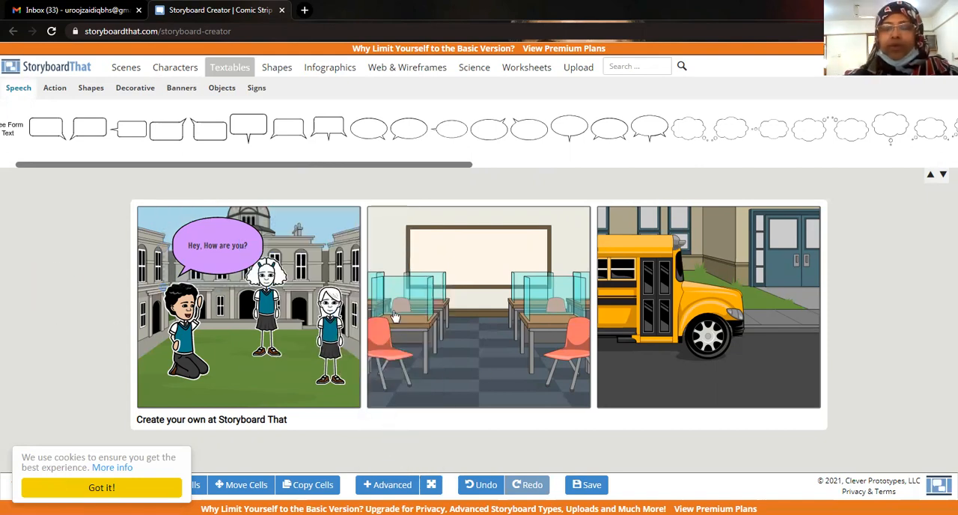
Look through the shapes, infographics, web and wireframe, science and worksheet assets, ending at the school scenes.
click(289, 71)
click(331, 69)
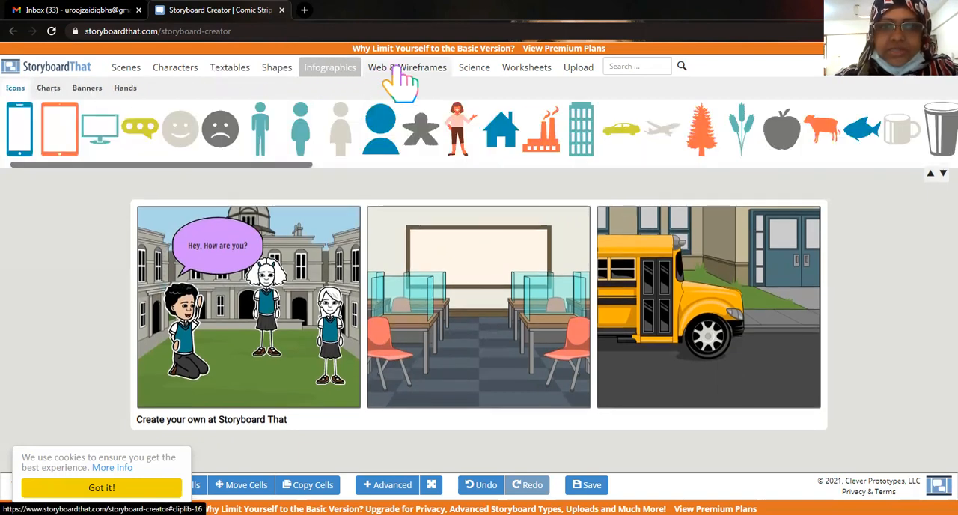
click(405, 71)
click(476, 71)
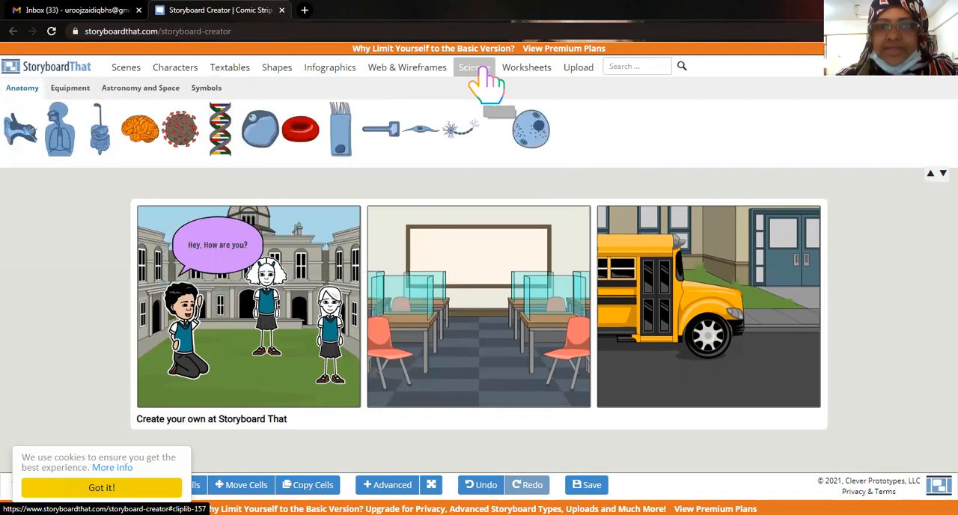
click(539, 73)
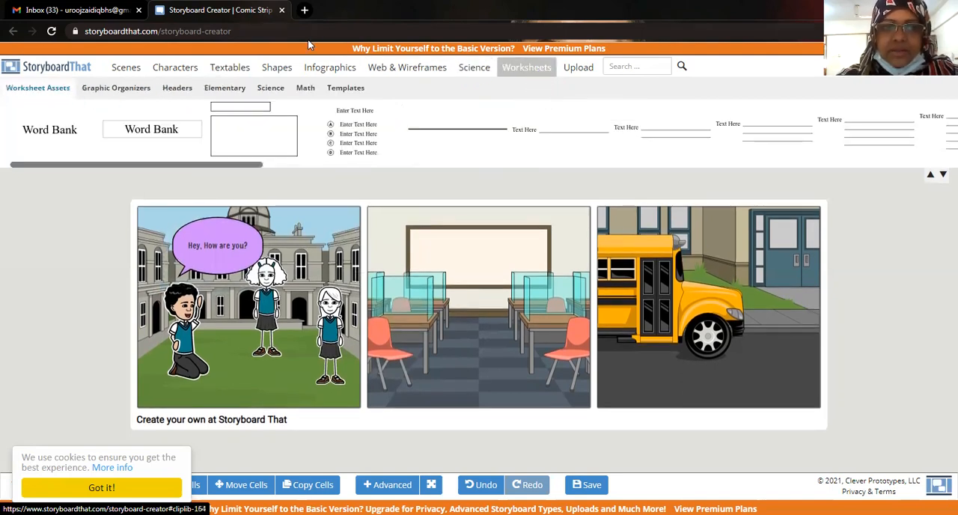
click(125, 69)
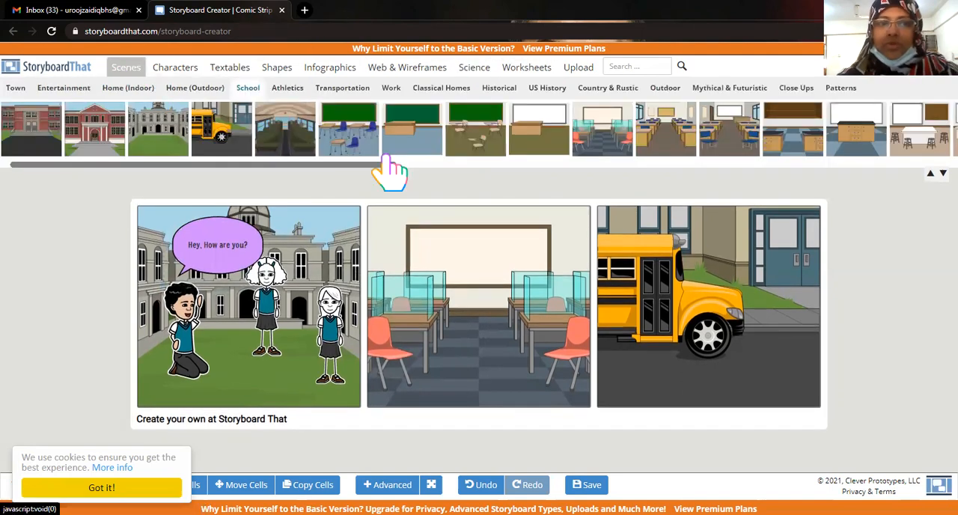